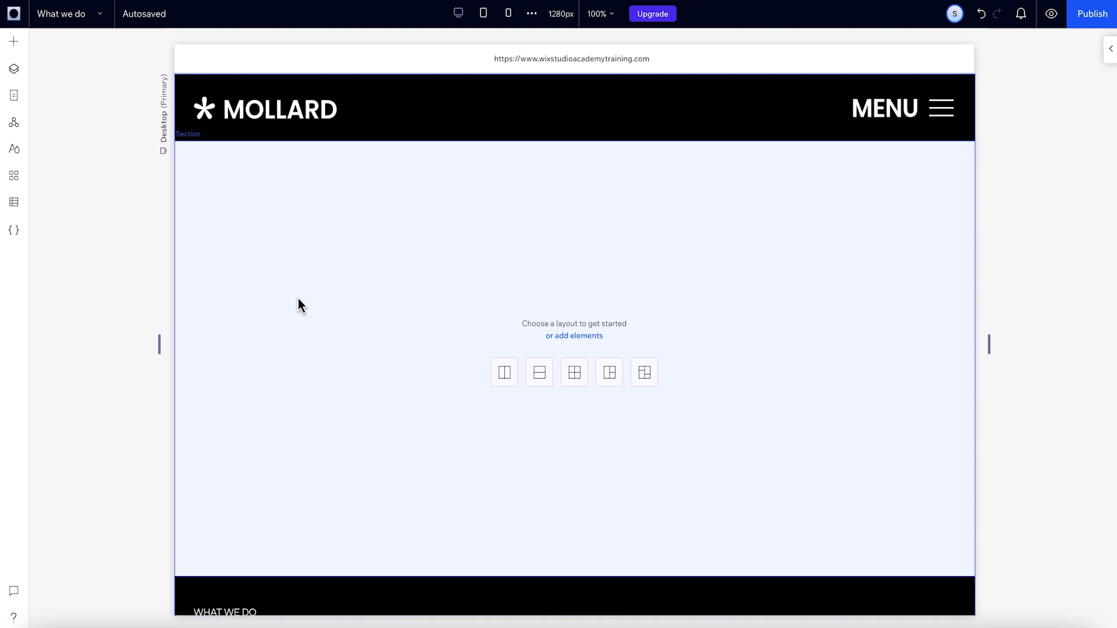
Select the empty section below the header and look through its settings
{"action": "left_click", "coordinate": [314, 310]}
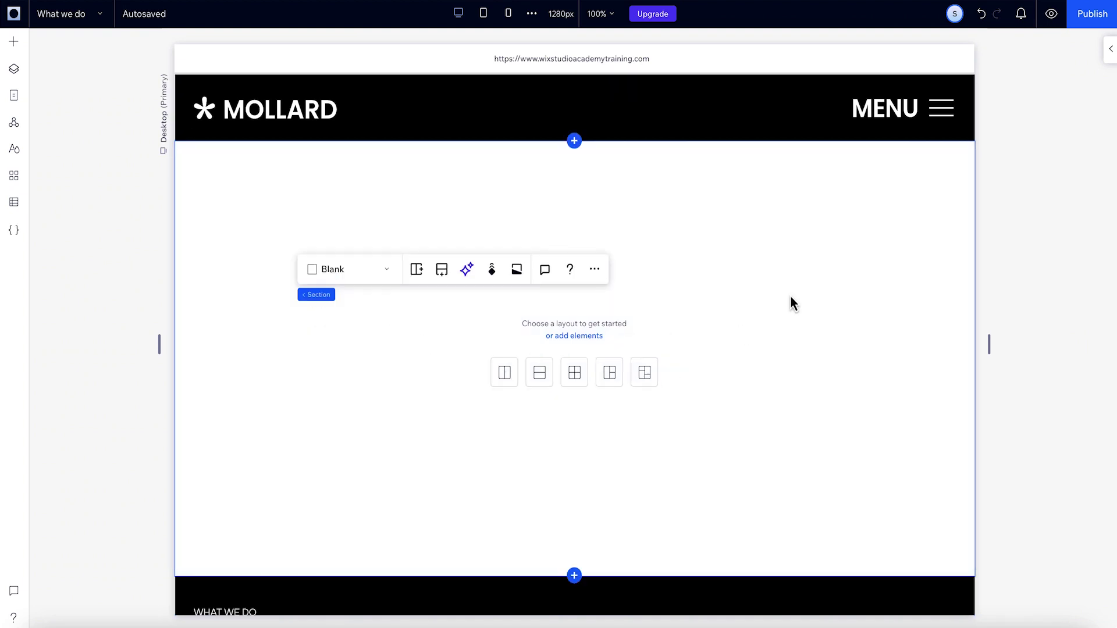
{"action": "left_click", "coordinate": [1109, 54]}
{"action": "scroll", "coordinate": [1042, 343], "scroll_direction": "down", "scroll_amount": 9}
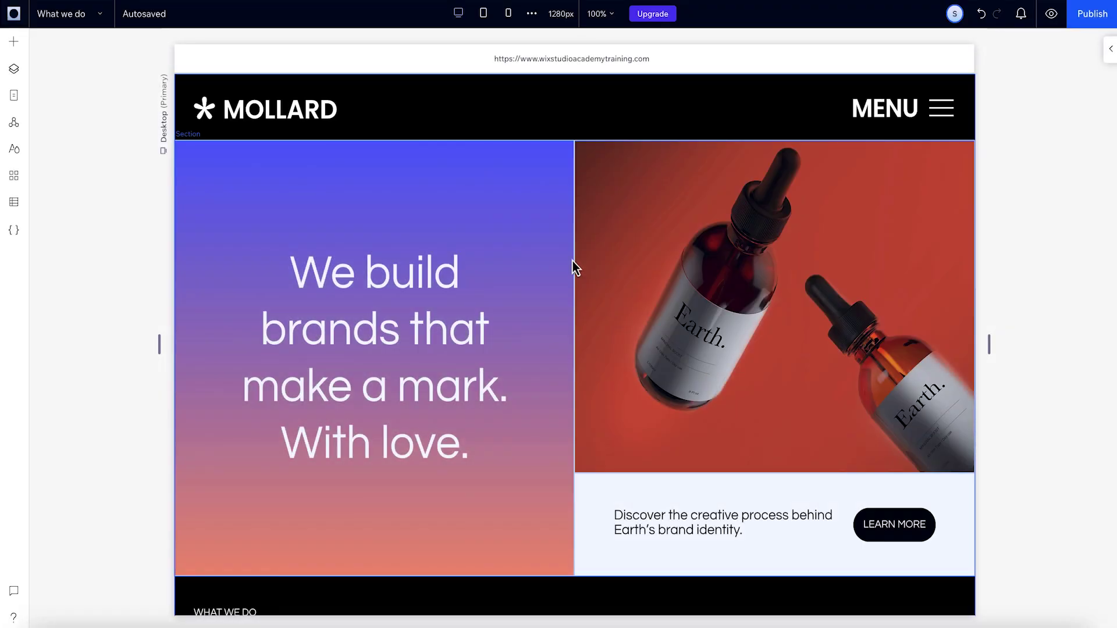
Shrink the gradient headline cell to the top-left cell and widen the left column slightly
{"action": "left_click", "coordinate": [608, 277]}
{"action": "left_click", "coordinate": [623, 283]}
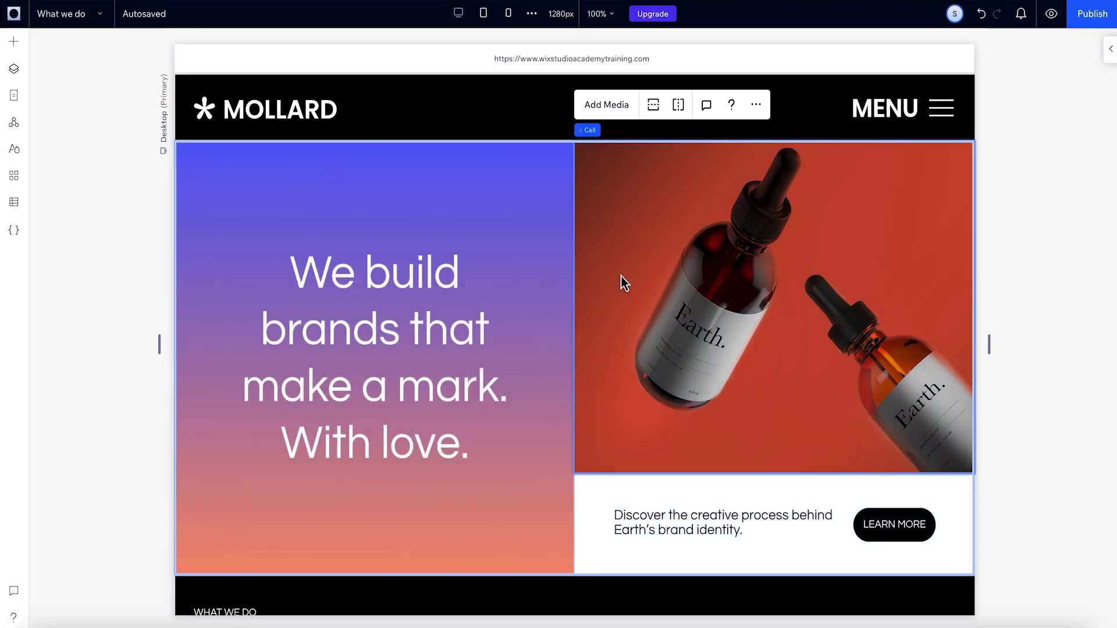
{"action": "left_click", "coordinate": [656, 506]}
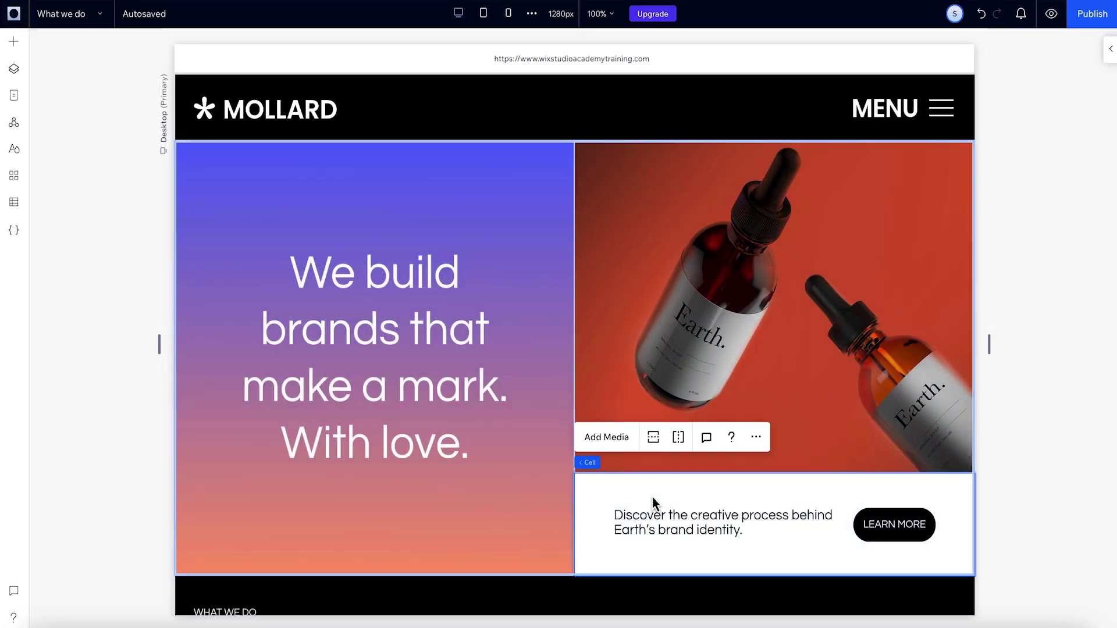
{"action": "left_click", "coordinate": [526, 318]}
{"action": "left_click", "coordinate": [589, 278]}
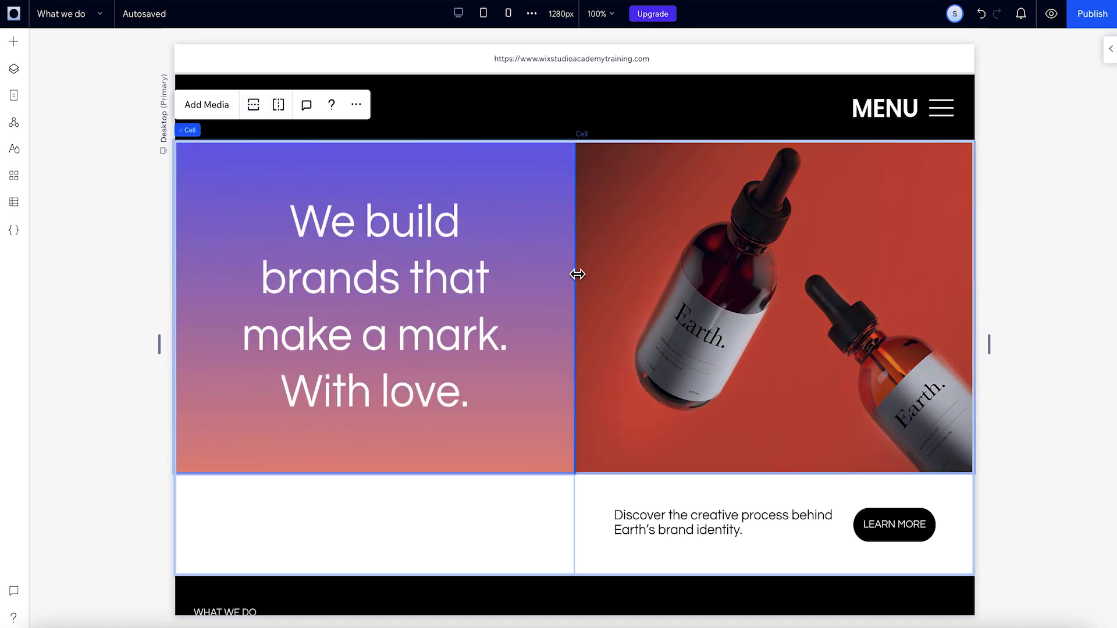
{"action": "mouse_move", "coordinate": [578, 274]}
{"action": "left_mouse_down"}
{"action": "mouse_move", "coordinate": [523, 271]}
{"action": "mouse_move", "coordinate": [598, 272]}
{"action": "left_mouse_up"}
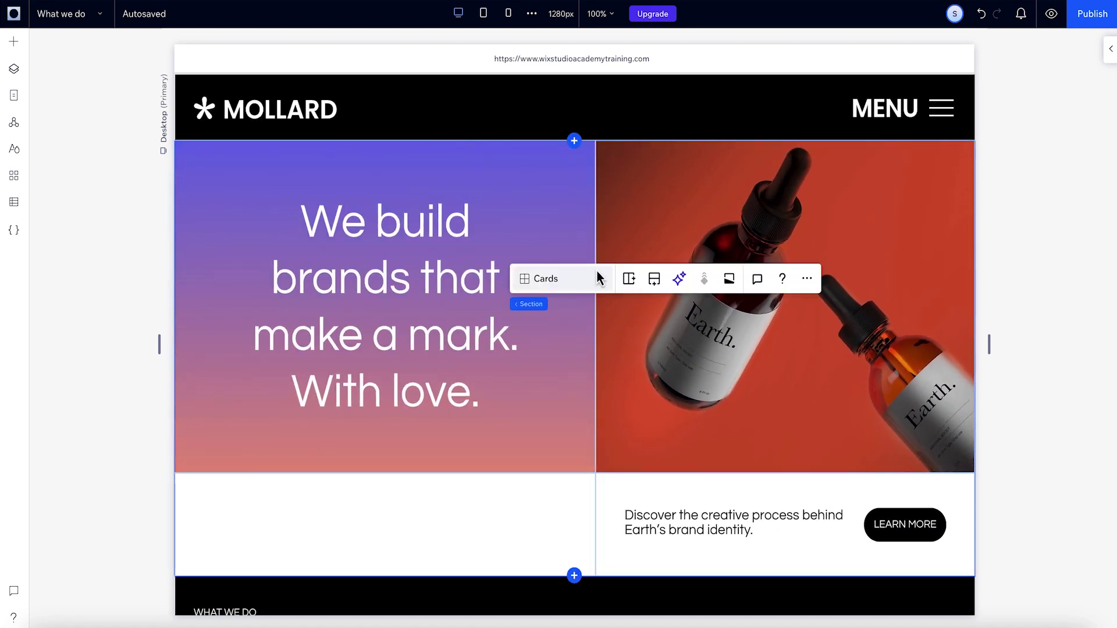
Check the product image cell, the headline text and the LEARN MORE button
{"action": "left_click", "coordinate": [644, 221]}
{"action": "left_click", "coordinate": [476, 287]}
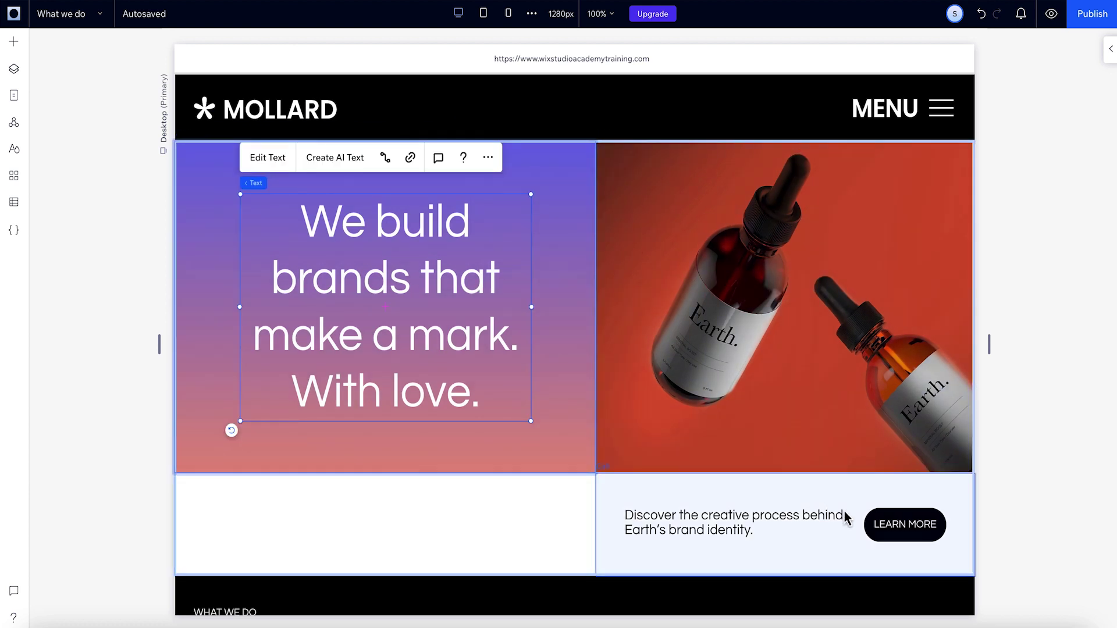
{"action": "left_click", "coordinate": [892, 524]}
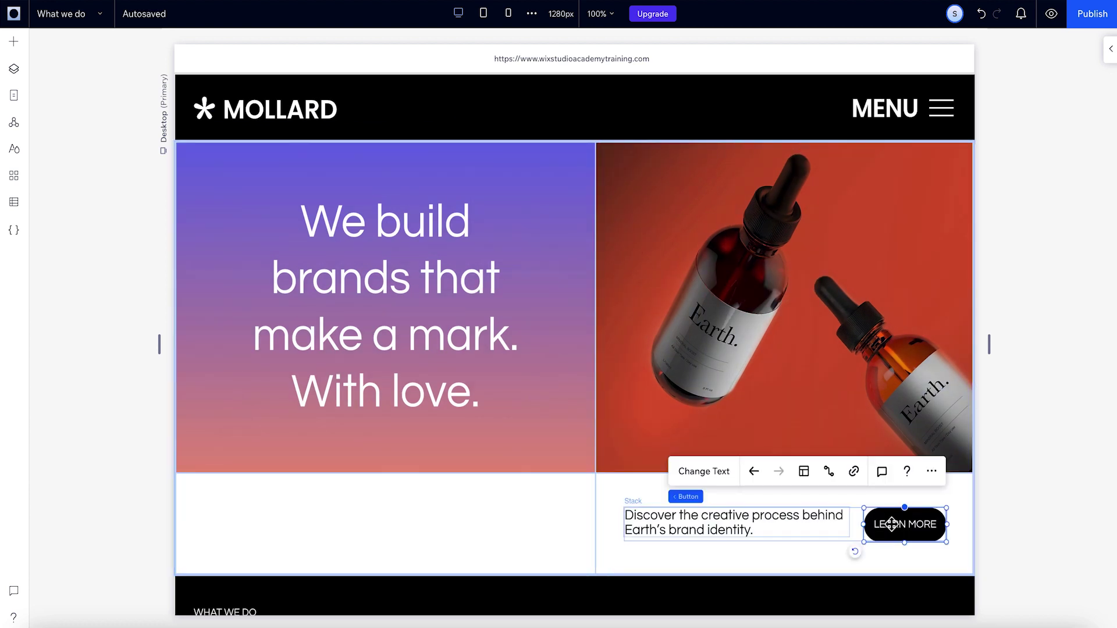
Preview the grid at mobile width and scroll through the cells stacked as rows
{"action": "left_click", "coordinate": [517, 18]}
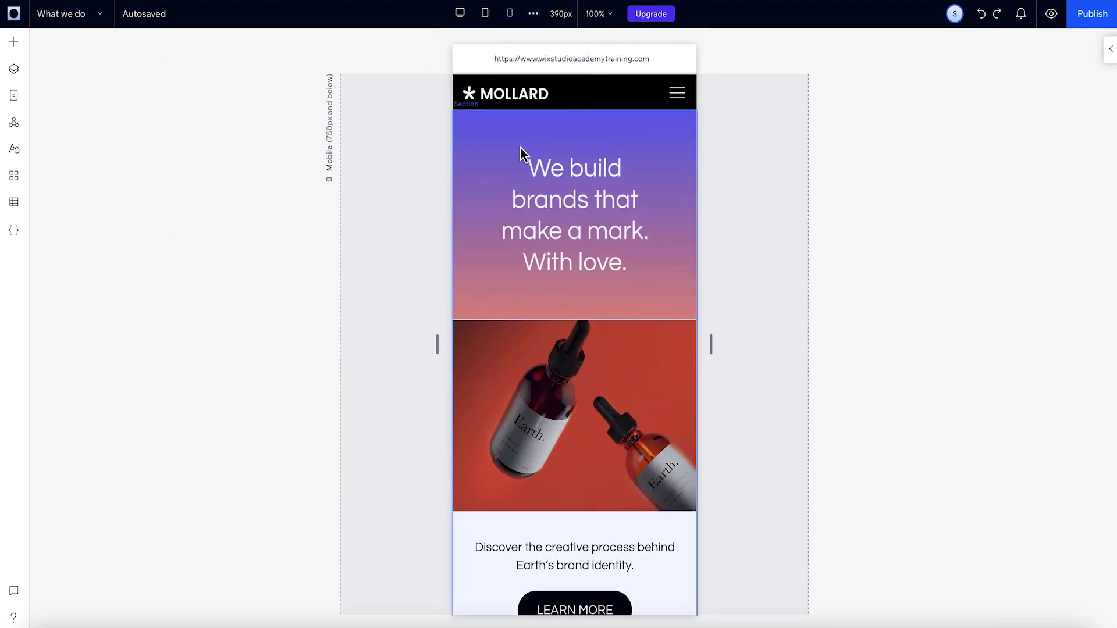
{"action": "scroll", "coordinate": [521, 152], "scroll_direction": "down", "scroll_amount": 2}
{"action": "scroll", "coordinate": [520, 152], "scroll_direction": "down", "scroll_amount": 1}
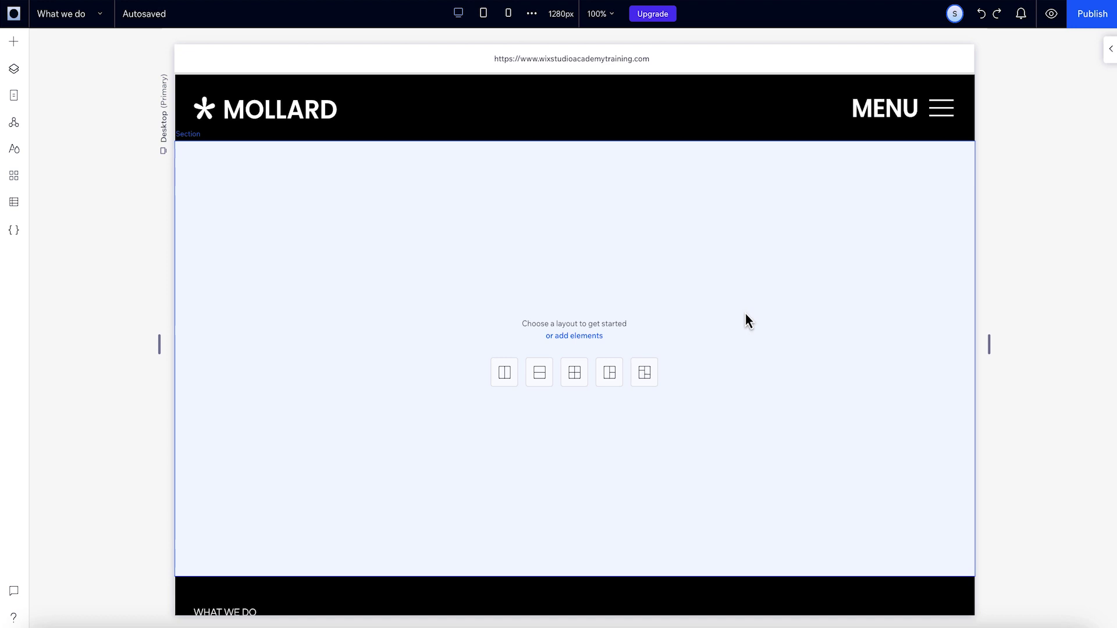
Divide the empty section below the MOLLARD header into two equal empty cells
{"action": "left_click", "coordinate": [746, 321]}
{"action": "left_click", "coordinate": [505, 372]}
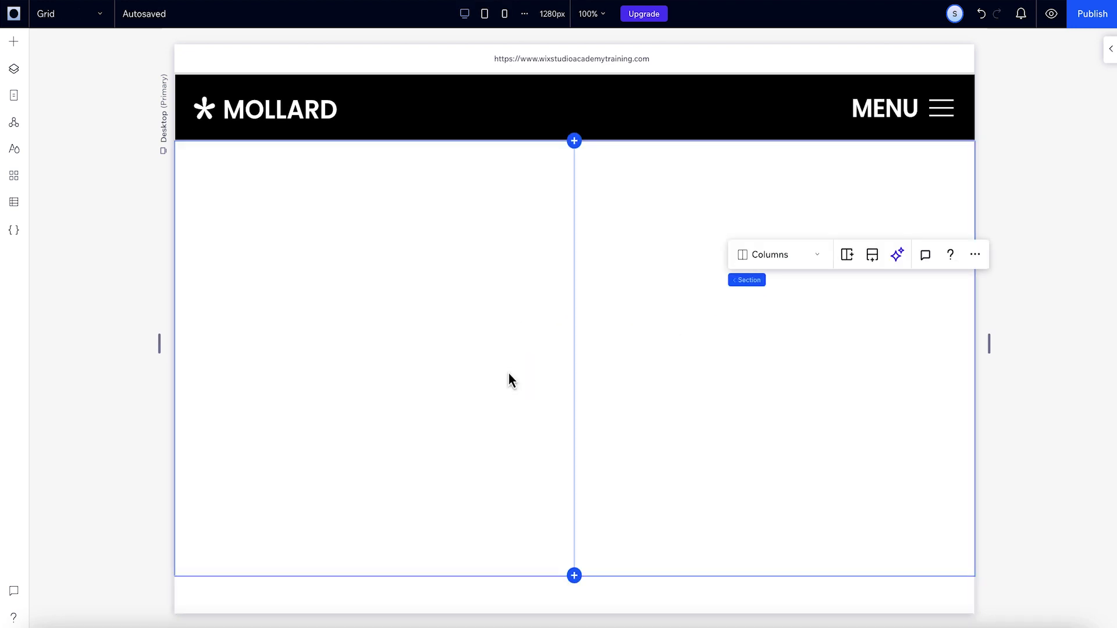
{"action": "key", "text": "ctrl+z"}
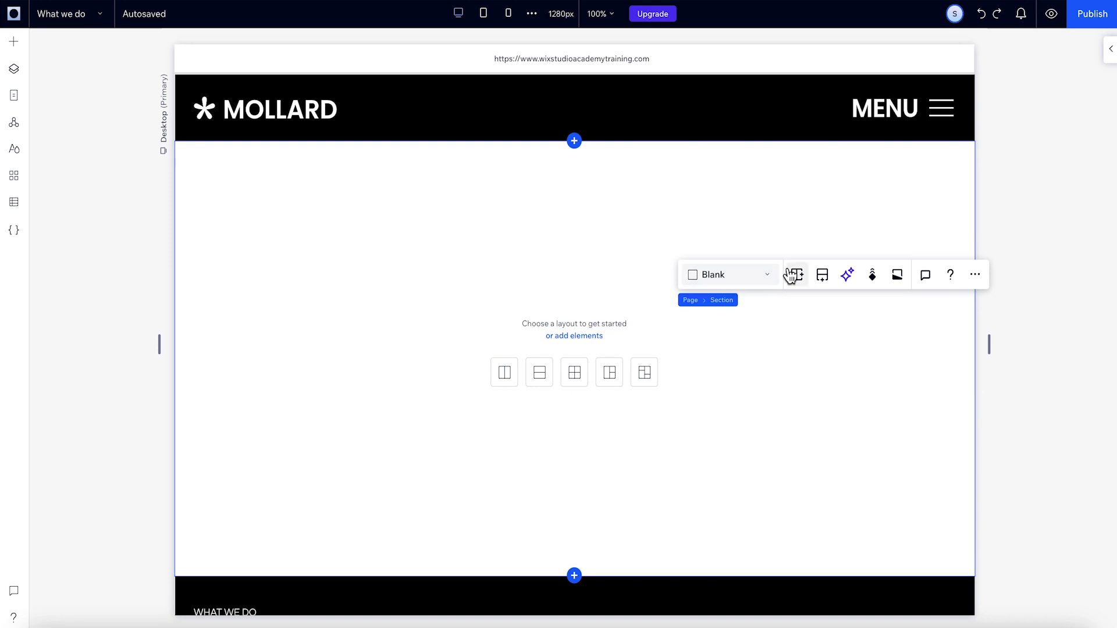
{"action": "left_click", "coordinate": [796, 276]}
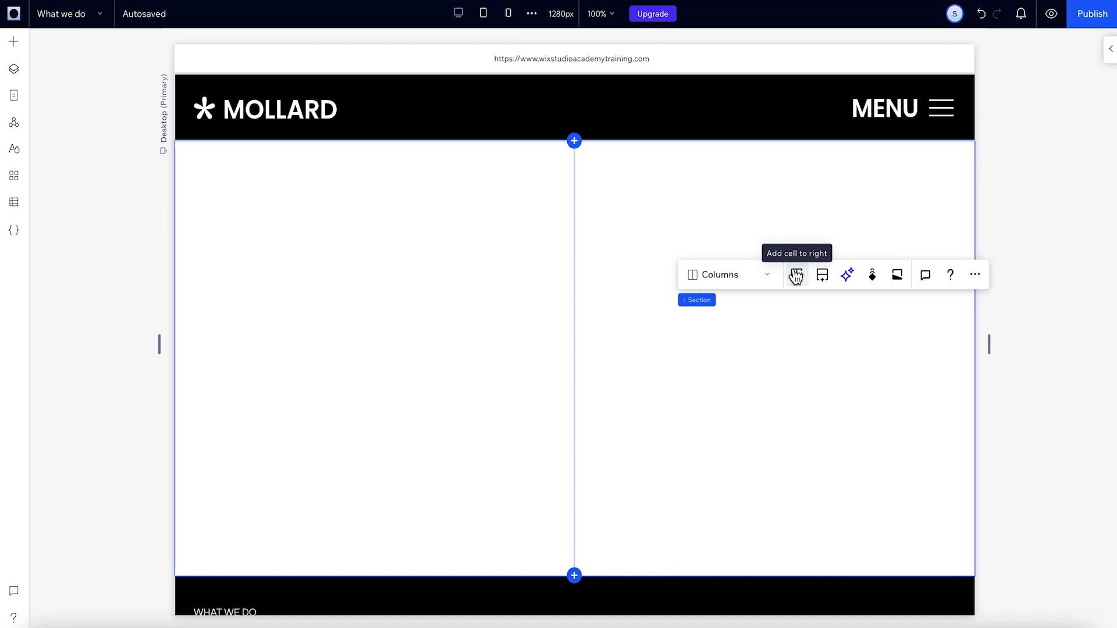
{"action": "right_click", "coordinate": [773, 230]}
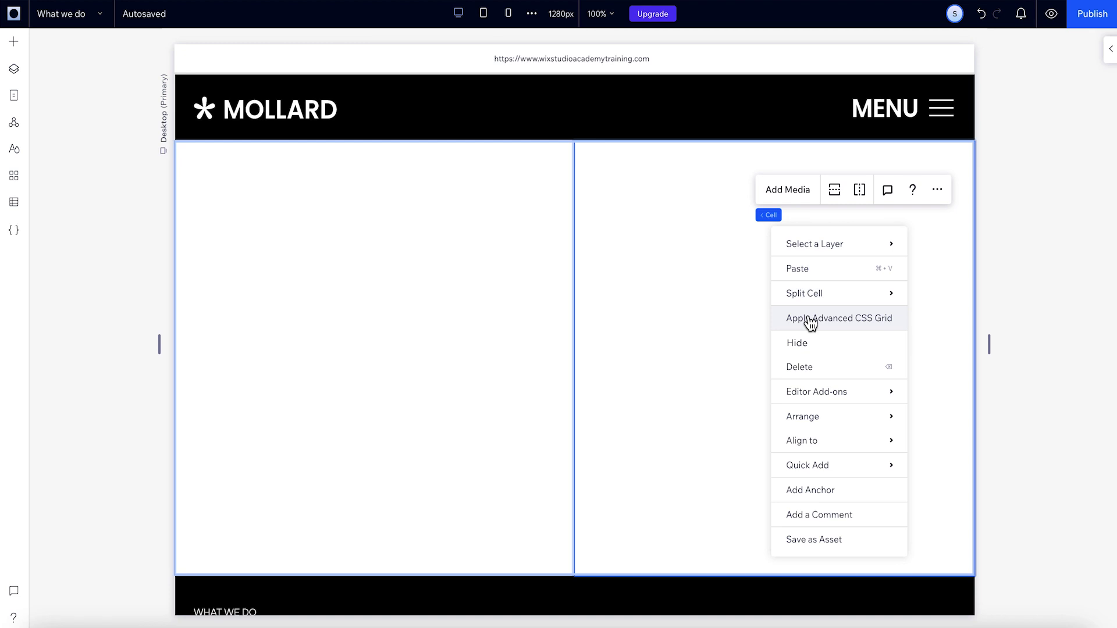
{"action": "left_click", "coordinate": [1110, 49]}
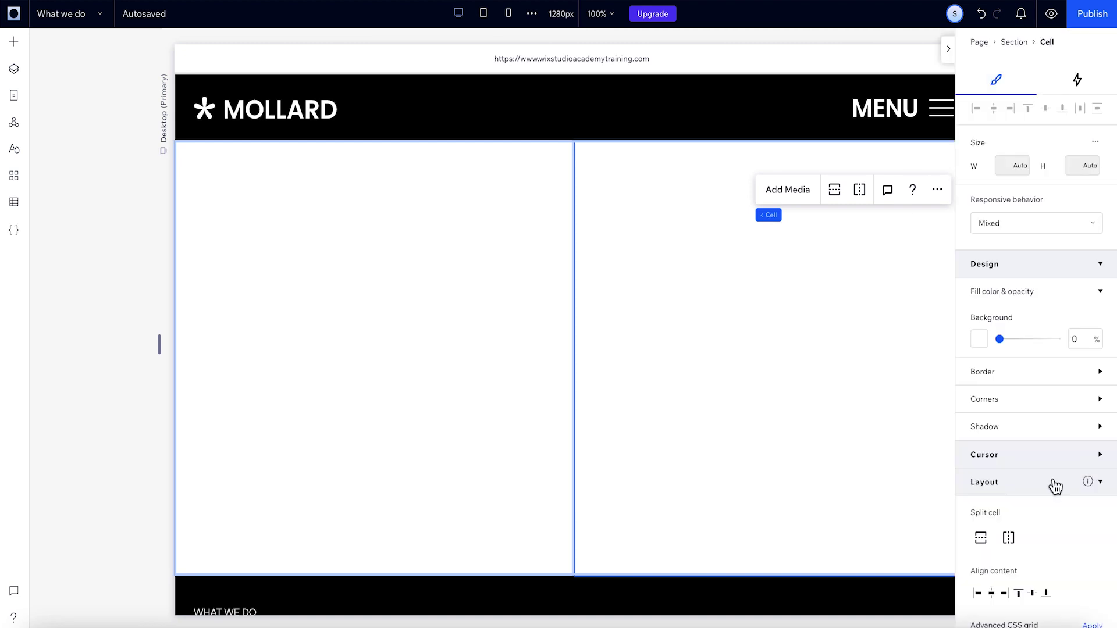
{"action": "scroll", "coordinate": [1053, 483], "scroll_direction": "down", "scroll_amount": 5}
{"action": "scroll", "coordinate": [1054, 485], "scroll_direction": "down", "scroll_amount": 1}
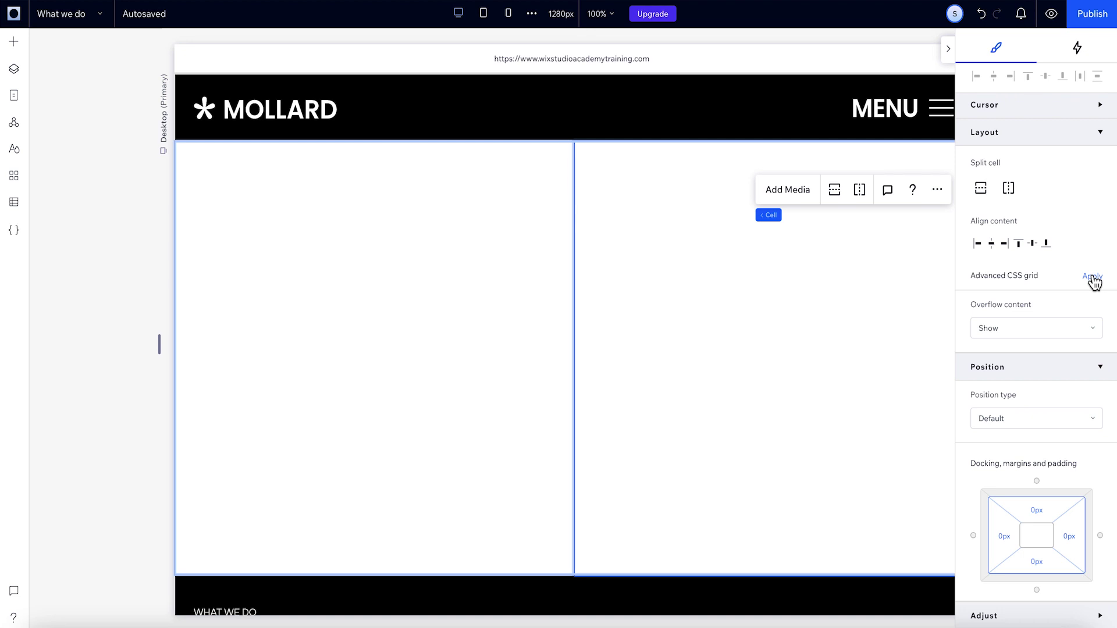
{"action": "left_click", "coordinate": [948, 50]}
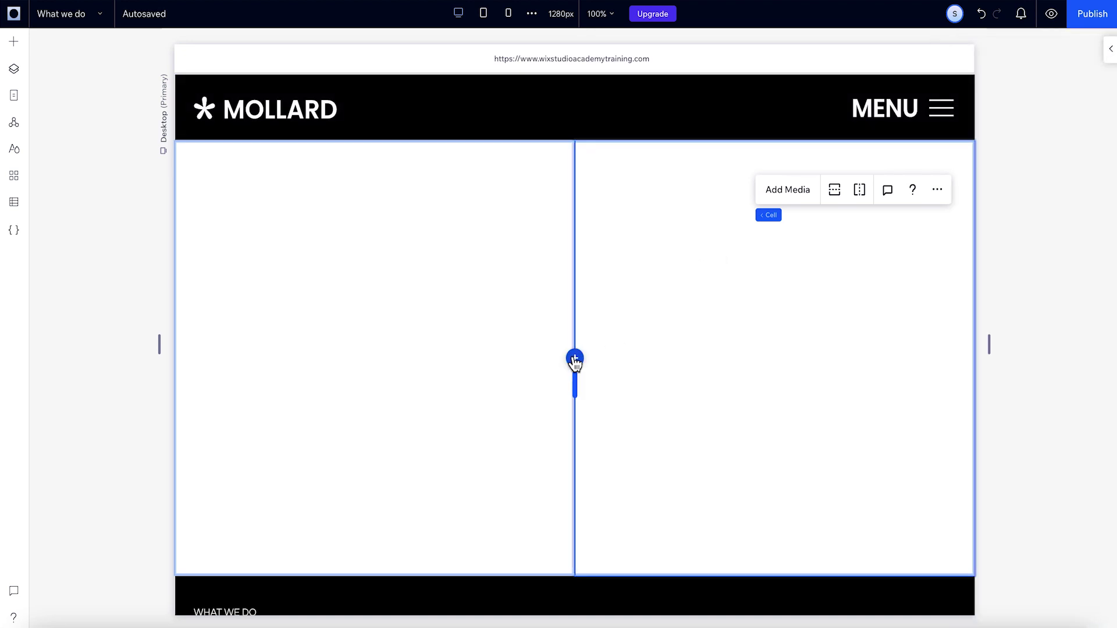
{"action": "left_click", "coordinate": [575, 361]}
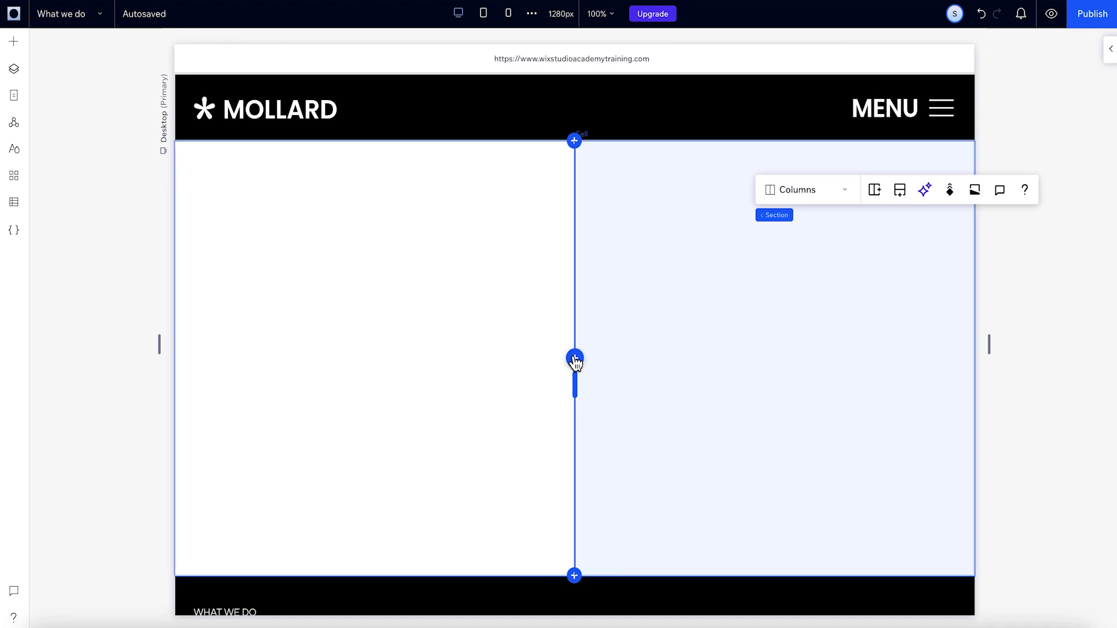
{"action": "left_click", "coordinate": [575, 359]}
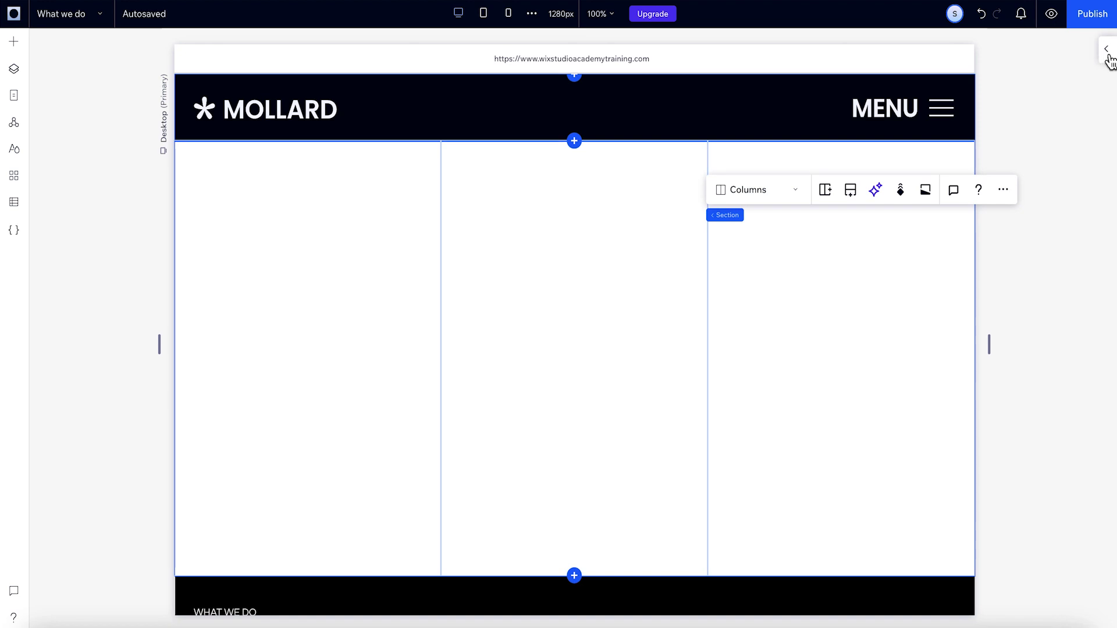
{"action": "left_click", "coordinate": [1107, 55]}
{"action": "scroll", "coordinate": [1075, 268], "scroll_direction": "down", "scroll_amount": 6}
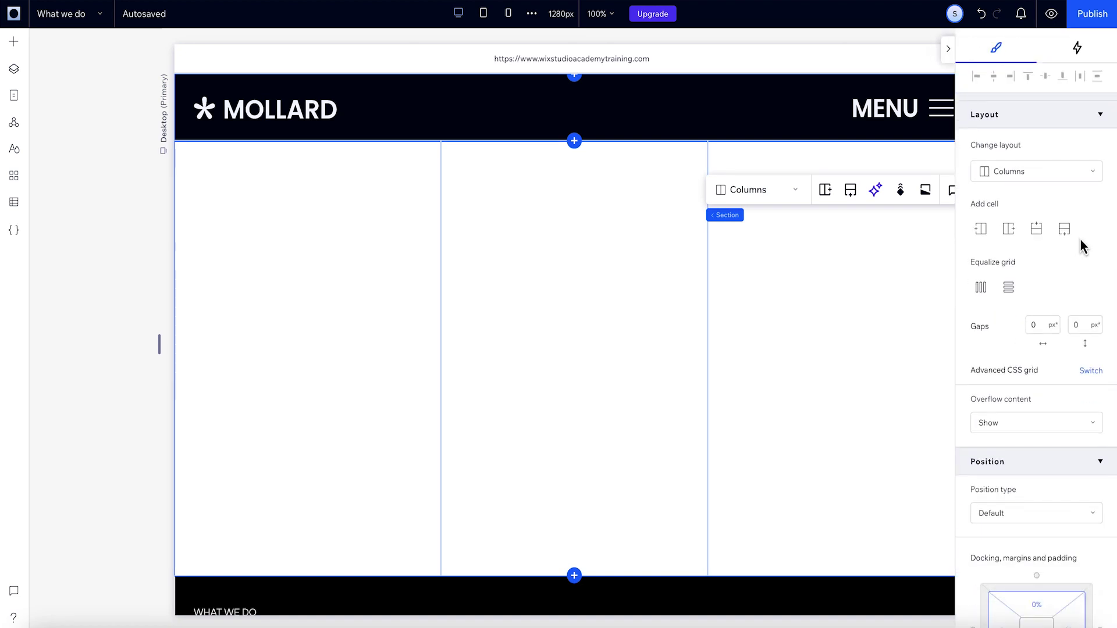
{"action": "left_click", "coordinate": [1010, 231]}
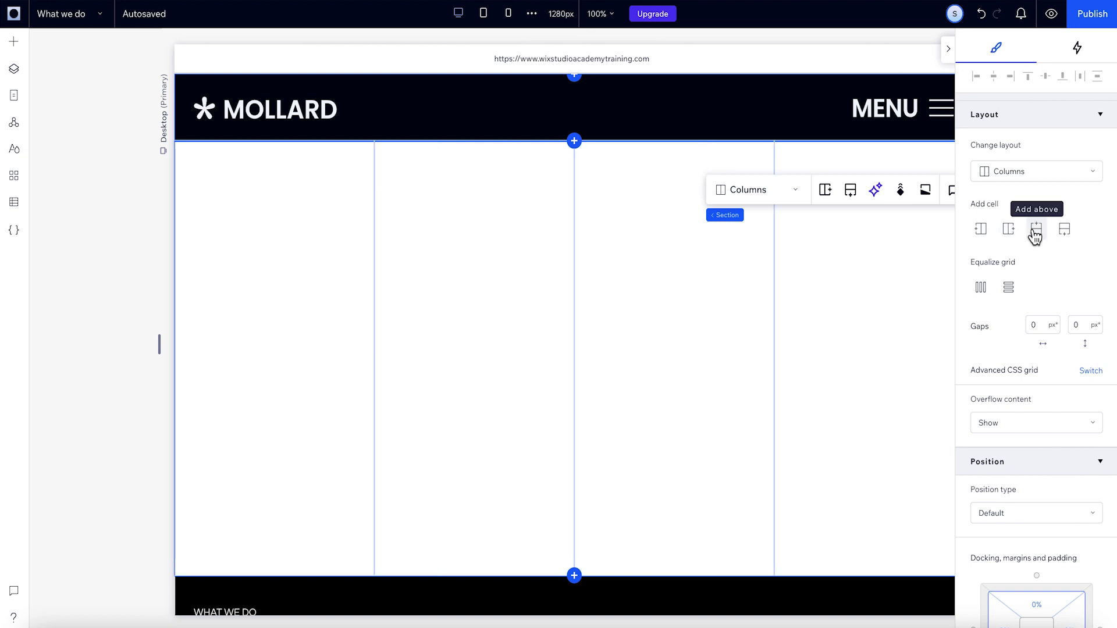
{"action": "left_click", "coordinate": [1036, 232]}
{"action": "key", "text": "ctrl+z"}
{"action": "key", "text": "ctrl+z"}
{"action": "key", "text": "ctrl+z"}
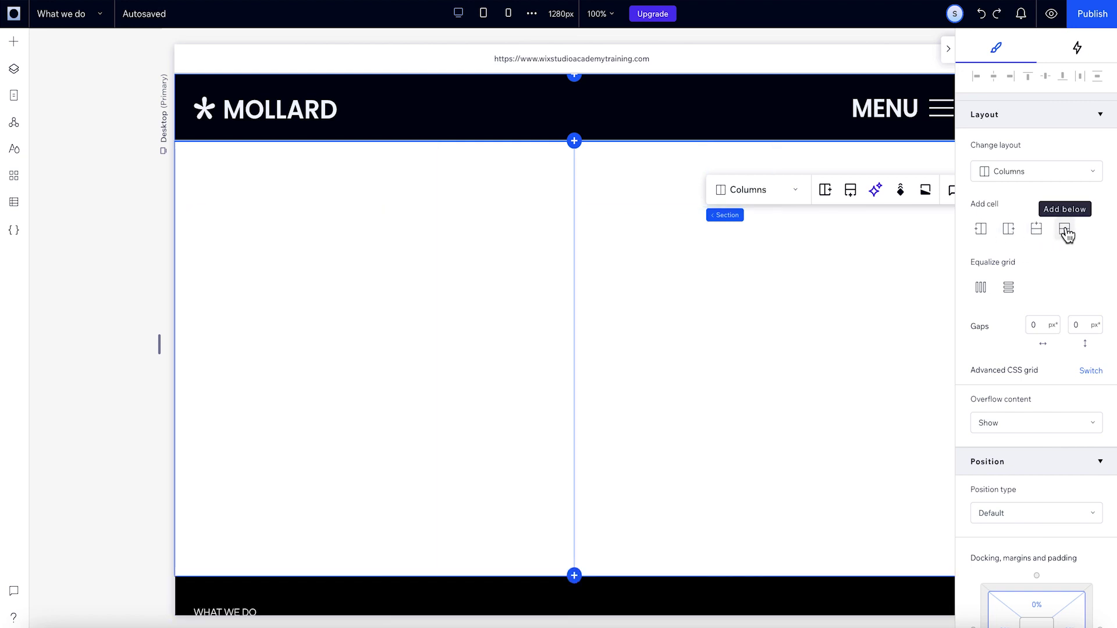
{"action": "left_click", "coordinate": [948, 49]}
Split the right cell into a taller upper and shorter lower cell, then show the section's Layout settings
{"action": "left_click", "coordinate": [814, 327]}
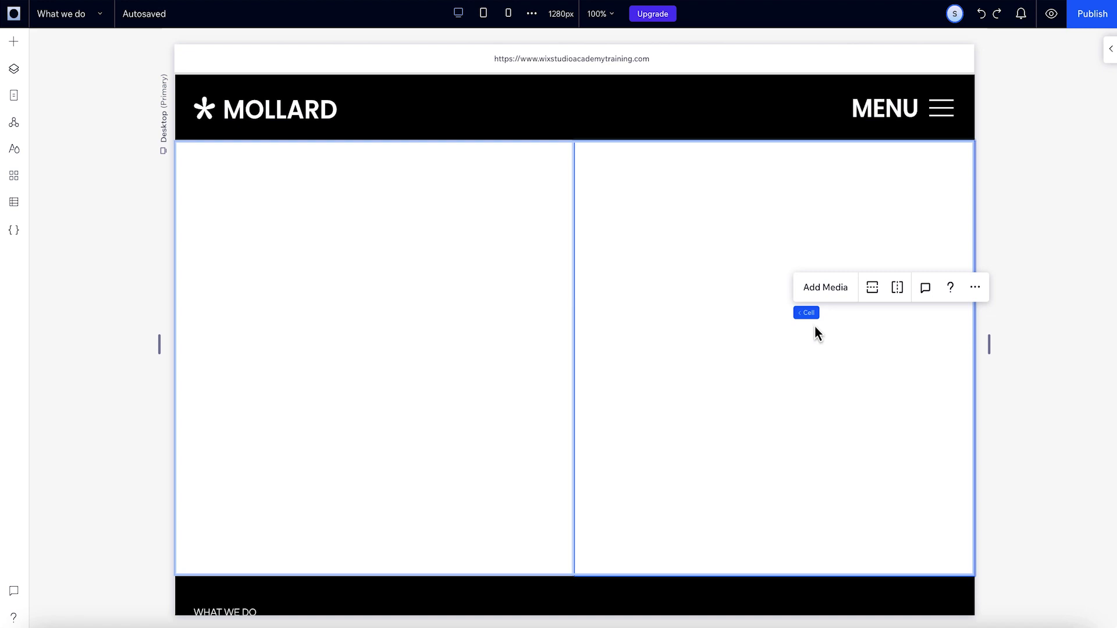
{"action": "left_click", "coordinate": [873, 285]}
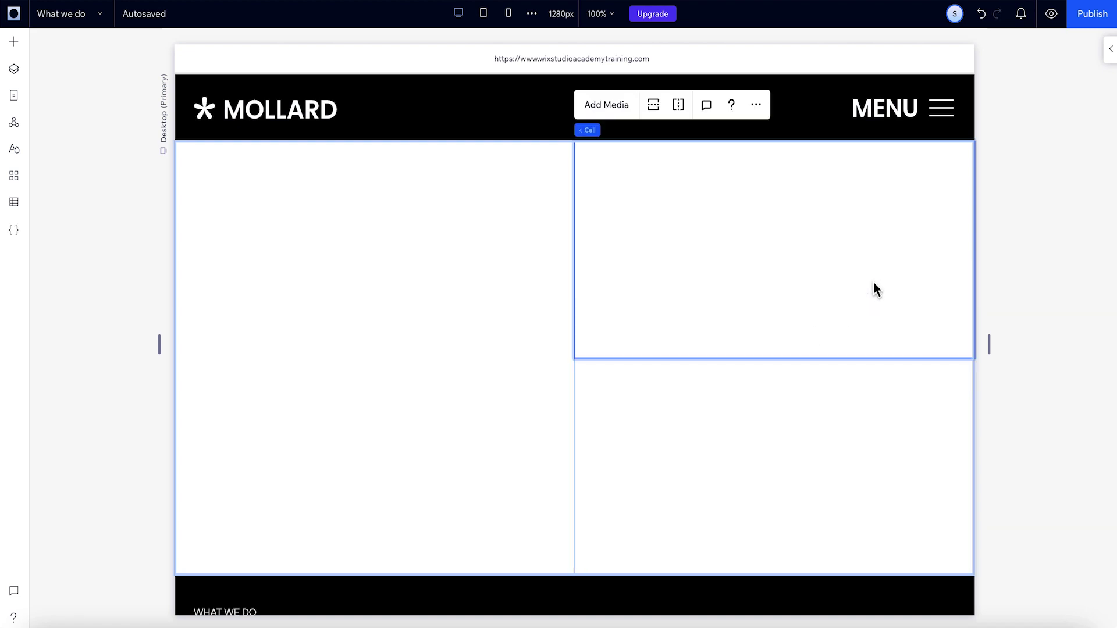
{"action": "left_click_drag", "start_coordinate": [773, 357], "coordinate": [776, 457]}
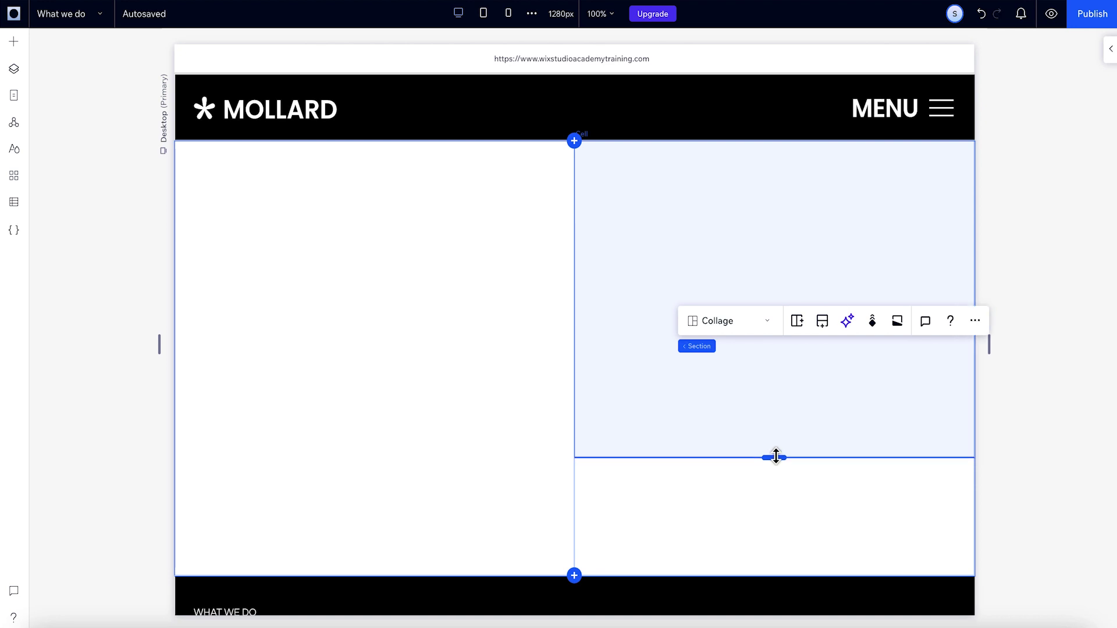
{"action": "left_click", "coordinate": [1111, 48]}
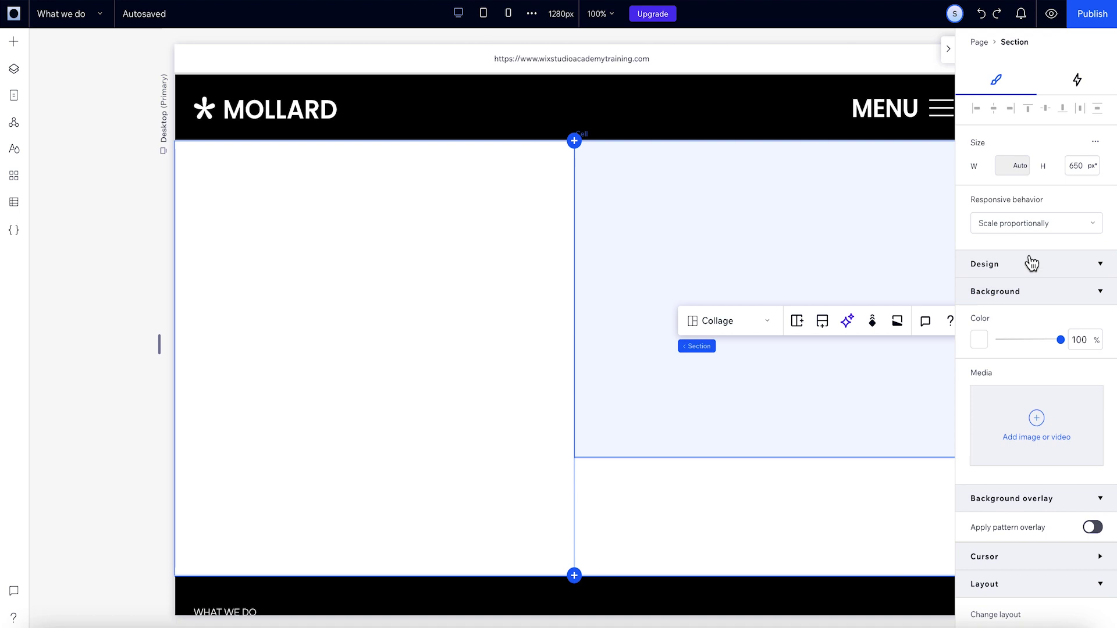
{"action": "scroll", "coordinate": [1032, 264], "scroll_direction": "down", "scroll_amount": 7}
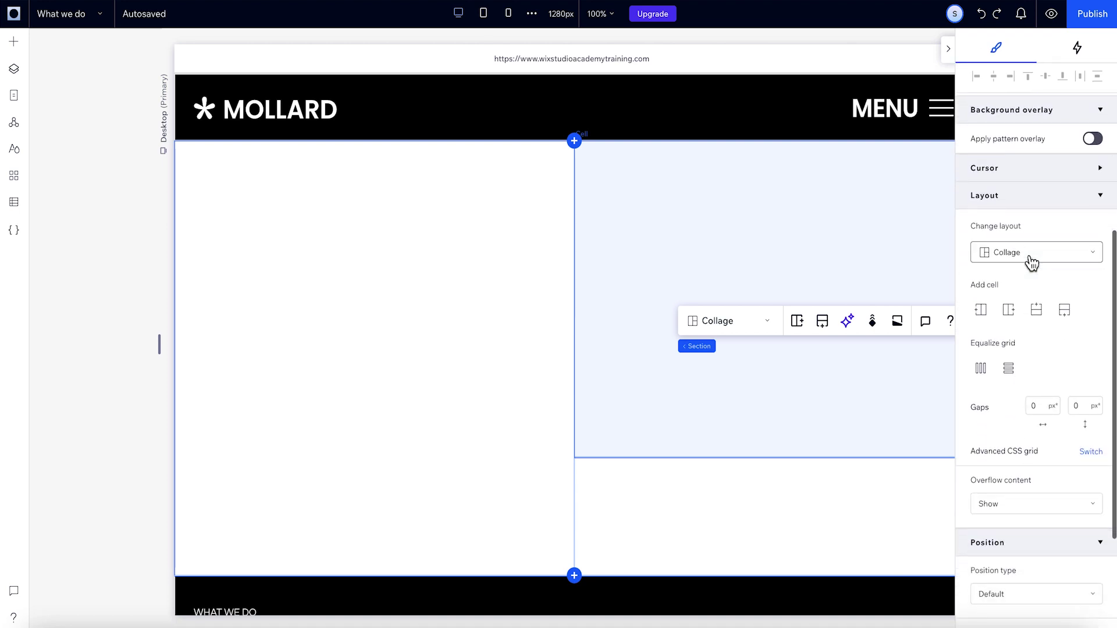
{"action": "left_click", "coordinate": [1009, 369]}
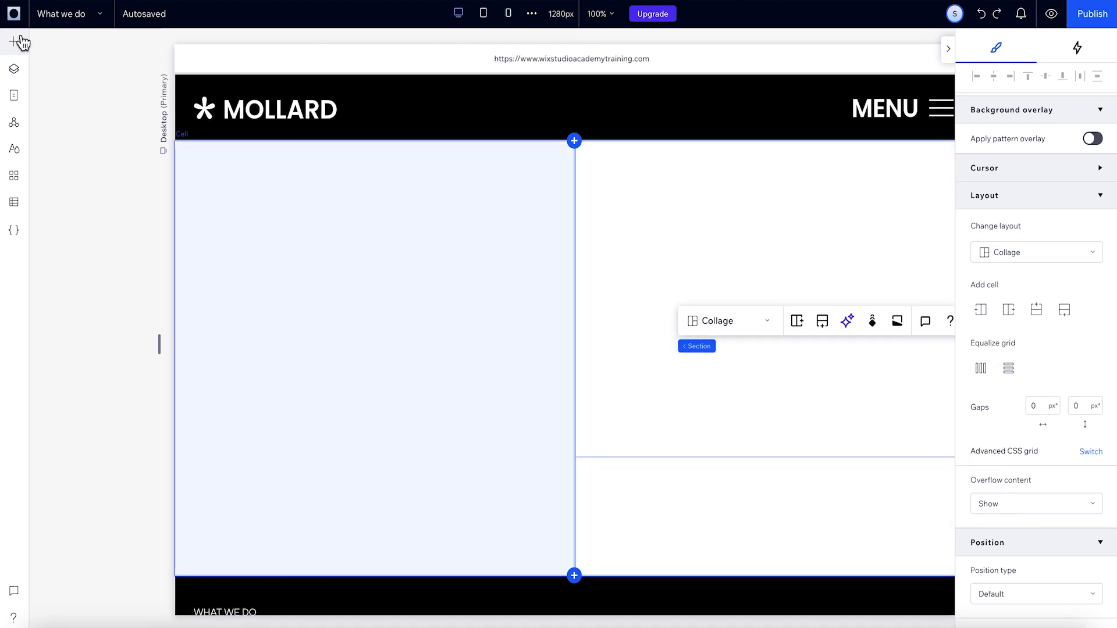
{"action": "left_click", "coordinate": [13, 41]}
{"action": "left_click_drag", "start_coordinate": [326, 127], "coordinate": [766, 515]}
{"action": "double_click", "coordinate": [766, 515]}
{"action": "type", "text": "Add paragraph text. Click \"Edit Text\" to customize this theme across your site. You can update and reuse text themes."}
{"action": "key", "text": "ctrl+v"}
{"action": "key", "text": "ctrl+v"}
{"action": "type", "text": "Add paragraph text. Click \"Edit Text\" to customize this theme across your site. You can update and reuse text themes."}
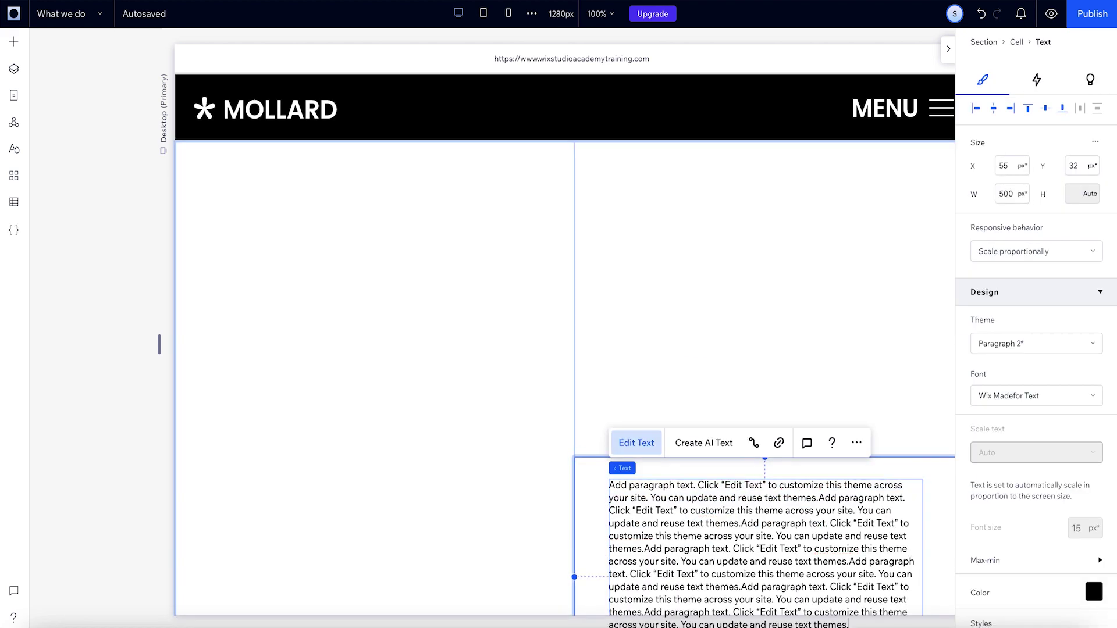
{"action": "key", "text": "ctrl+z"}
{"action": "key", "text": "ctrl+z"}
{"action": "key", "text": "ctrl+z"}
{"action": "key", "text": "ctrl+z"}
{"action": "key", "text": "ctrl+z"}
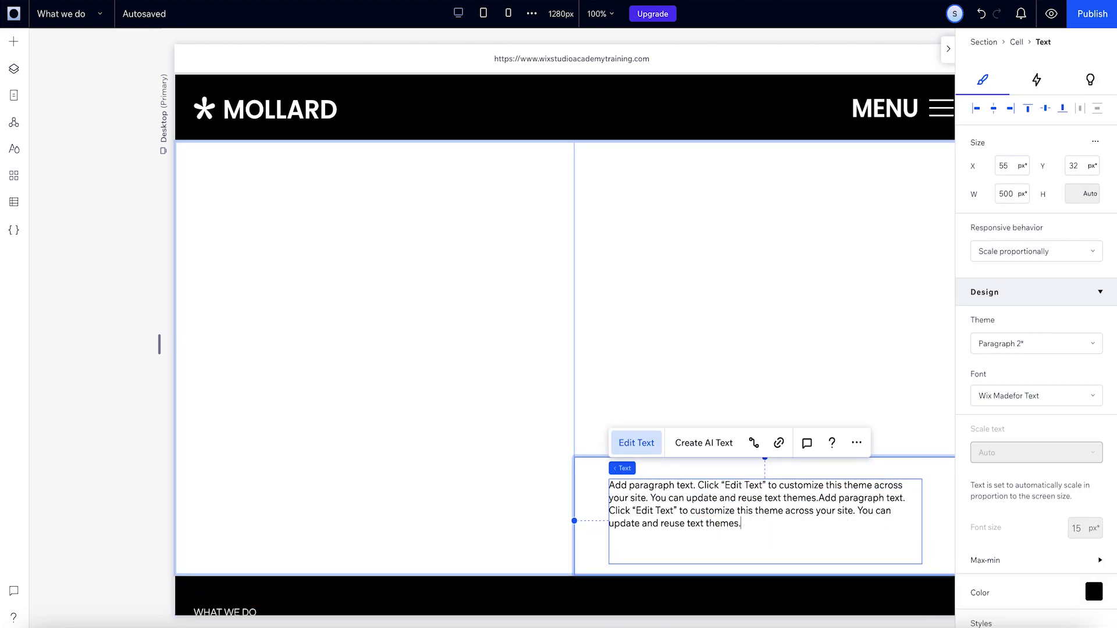
{"action": "left_click", "coordinate": [949, 55]}
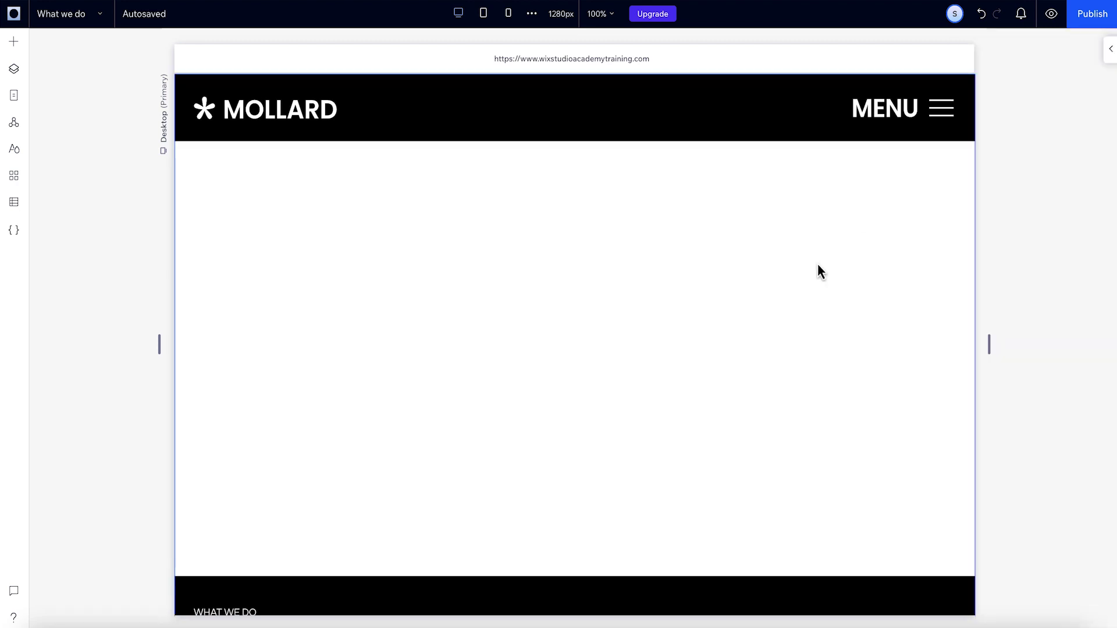
{"action": "left_click", "coordinate": [766, 305]}
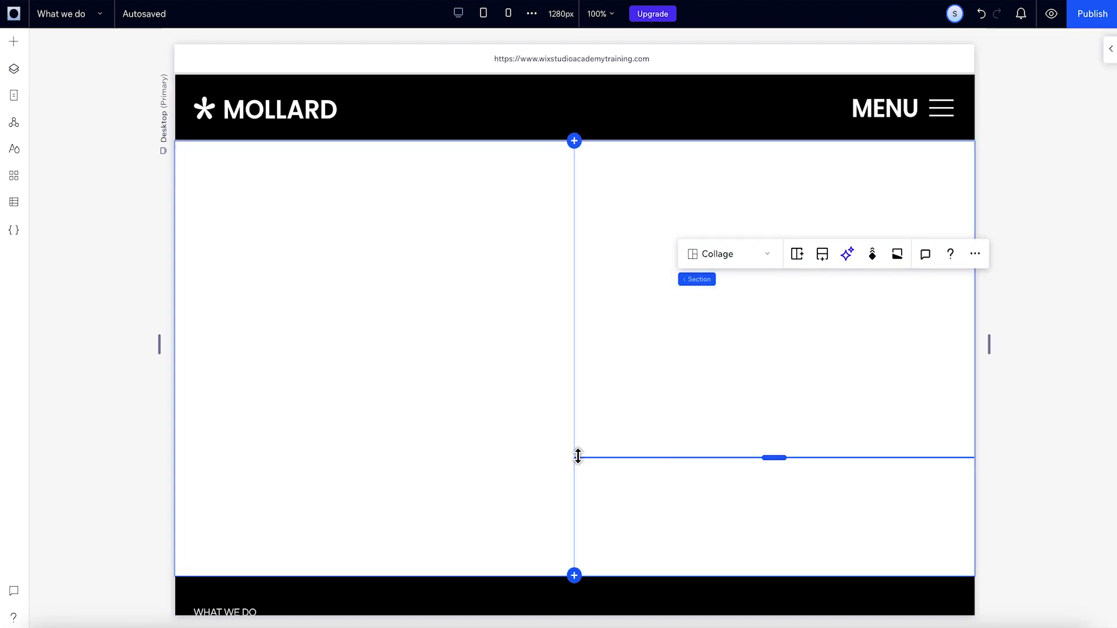
{"action": "left_click", "coordinate": [1109, 52]}
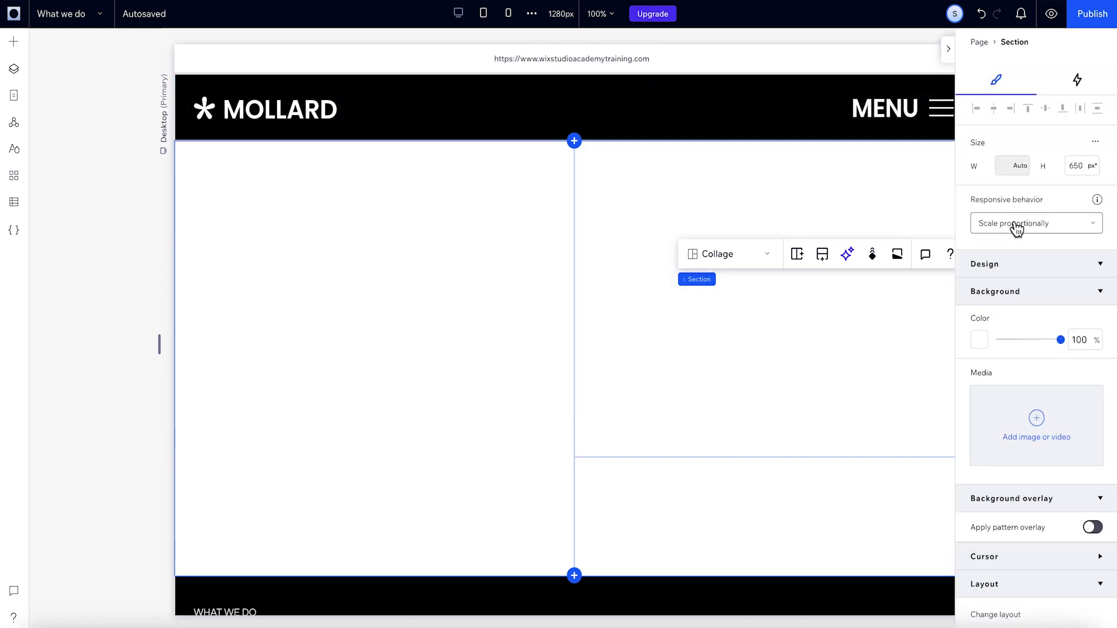
{"action": "left_click", "coordinate": [946, 56]}
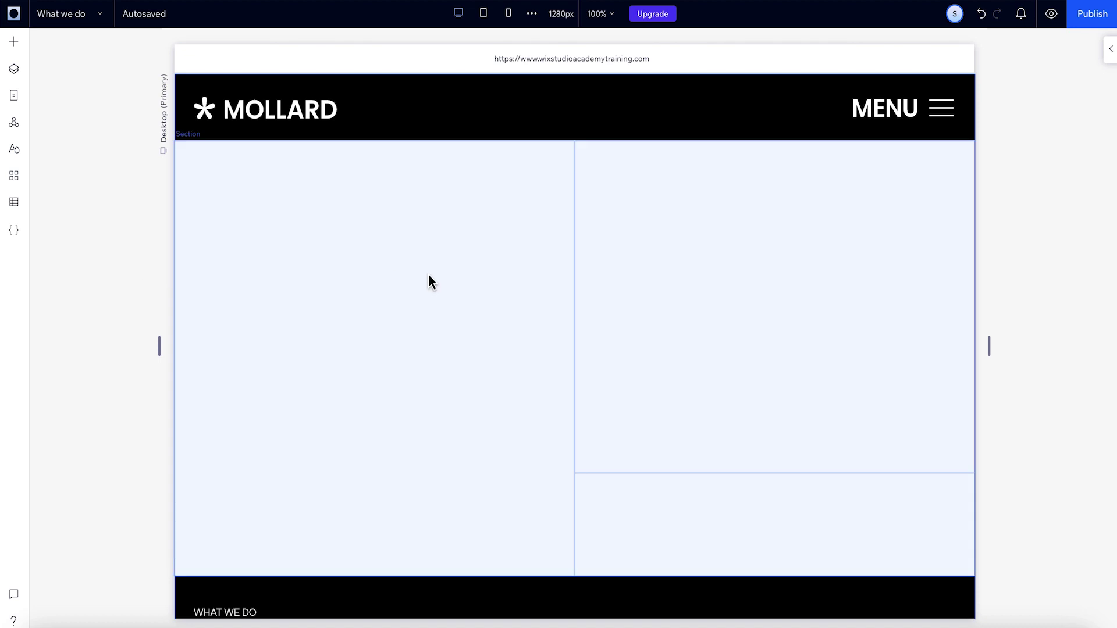
Fill the left cell's background with blue
{"action": "left_click", "coordinate": [456, 284]}
{"action": "left_click", "coordinate": [455, 280]}
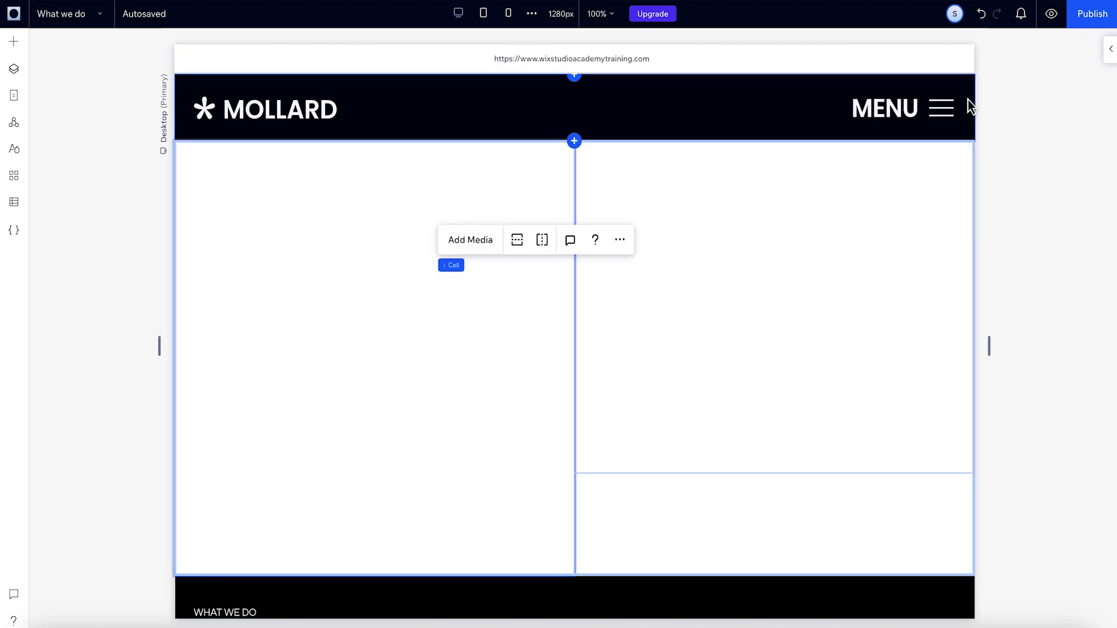
{"action": "left_click", "coordinate": [1108, 62]}
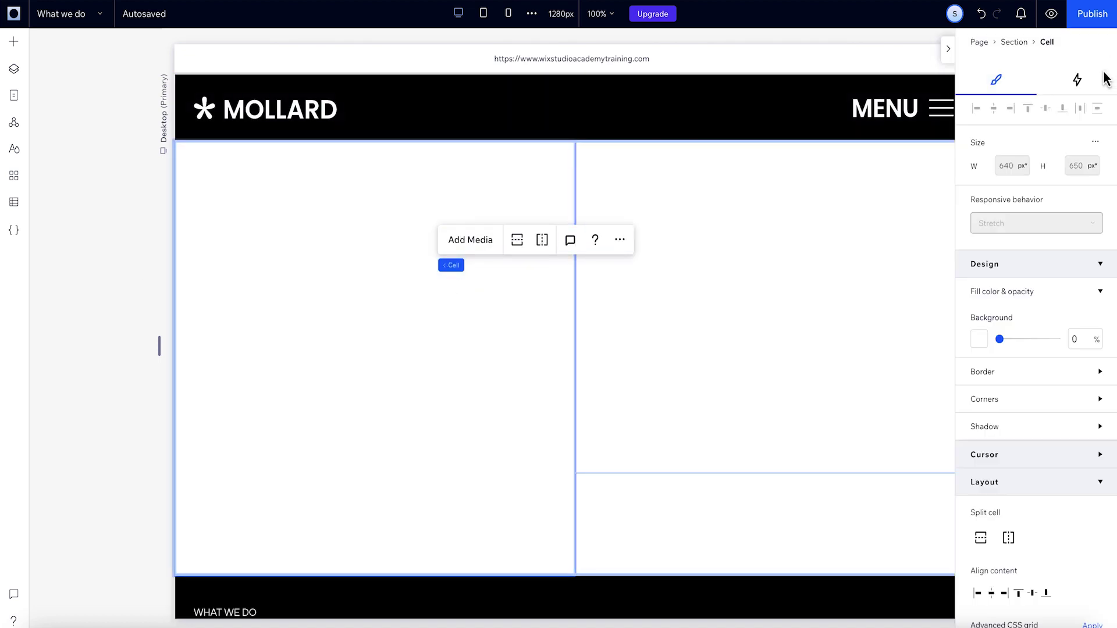
{"action": "left_click", "coordinate": [983, 339]}
{"action": "left_click", "coordinate": [1043, 436]}
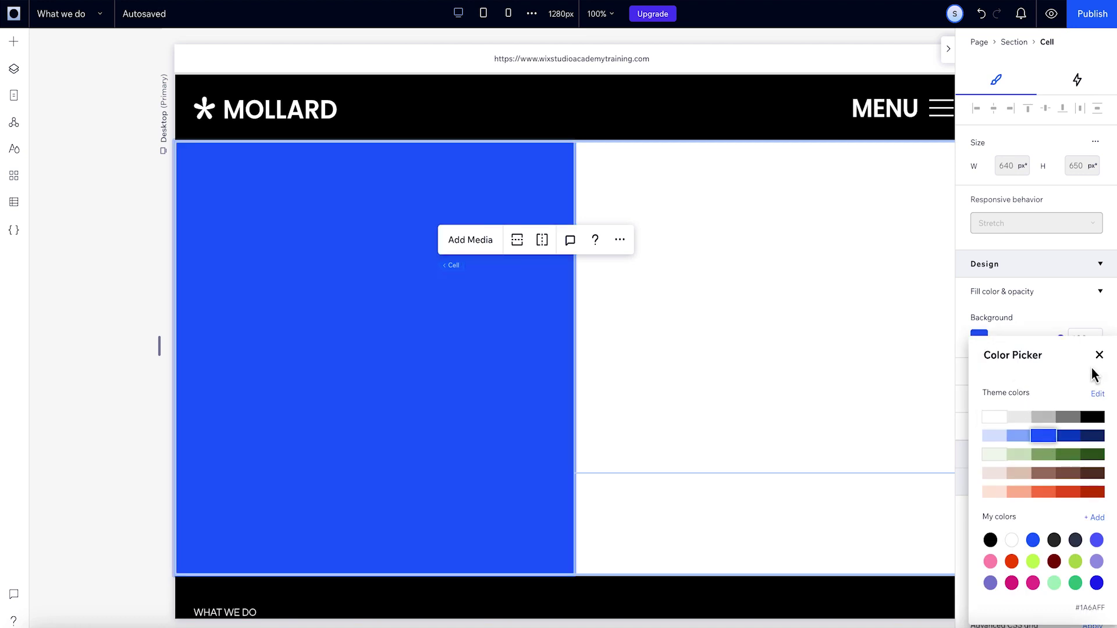
{"action": "left_click", "coordinate": [1099, 355]}
Try a border with 100 opacity, 6 px width and 45 px corner radius, then undo it
{"action": "left_click", "coordinate": [1100, 372]}
{"action": "left_click", "coordinate": [1076, 420]}
{"action": "type", "text": "100"}
{"action": "key", "text": "Return"}
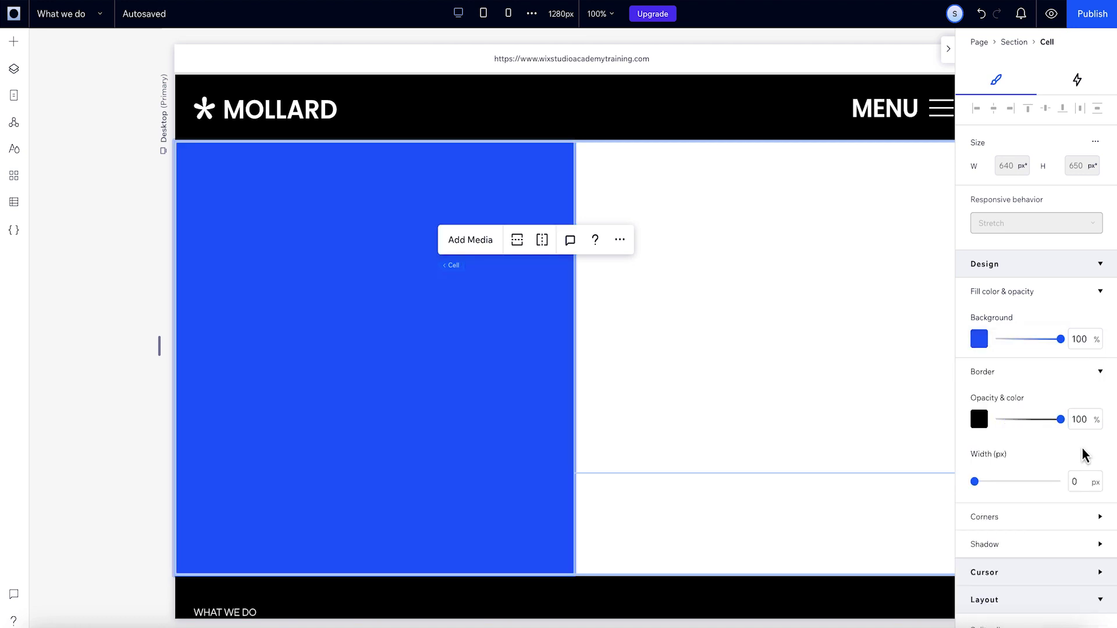
{"action": "left_click", "coordinate": [1080, 482]}
{"action": "type", "text": "6"}
{"action": "key", "text": "Return"}
{"action": "left_click", "coordinate": [1099, 517]}
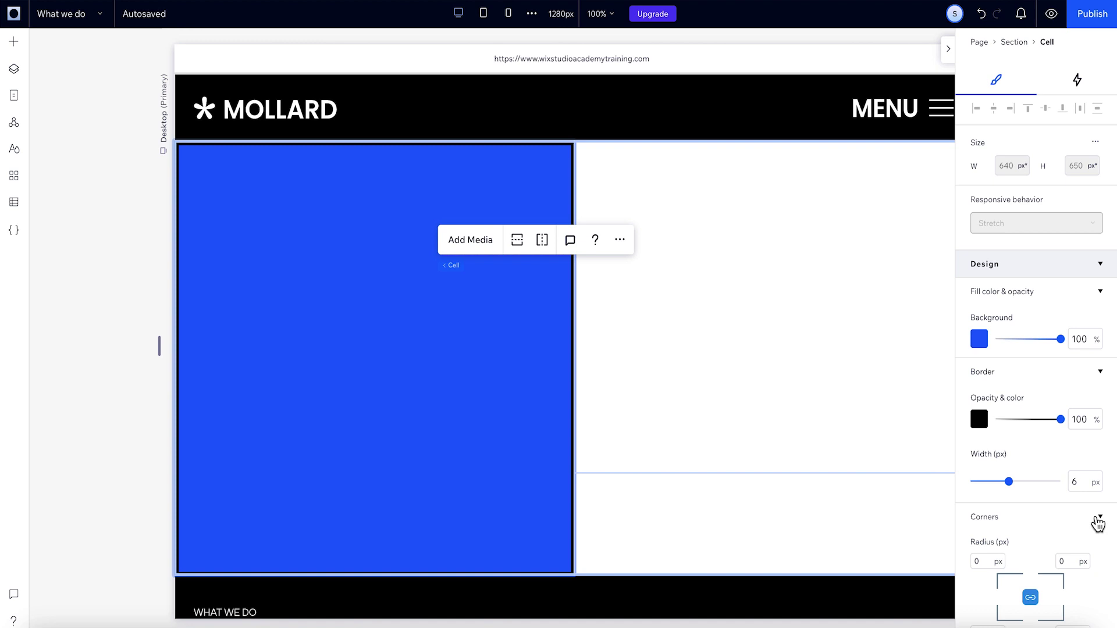
{"action": "left_click", "coordinate": [981, 560]}
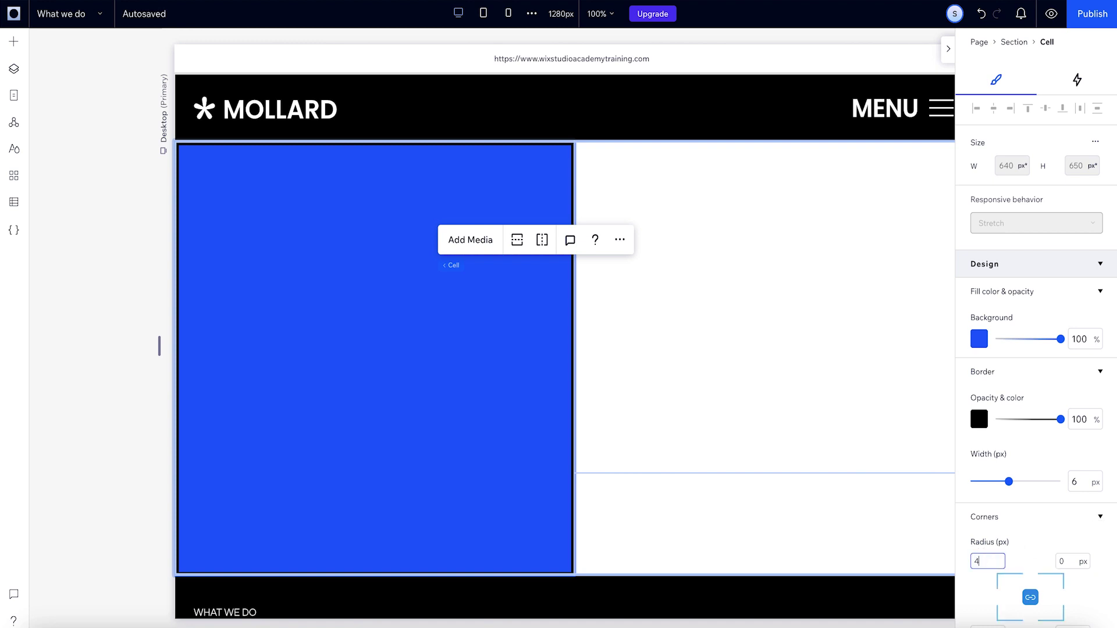
{"action": "type", "text": "45"}
{"action": "key", "text": "Return"}
{"action": "key", "text": "ctrl+z"}
{"action": "key", "text": "ctrl+z"}
{"action": "key", "text": "ctrl+z"}
Change the left cell's background to black
{"action": "left_click", "coordinate": [979, 338]}
{"action": "left_click", "coordinate": [1094, 424]}
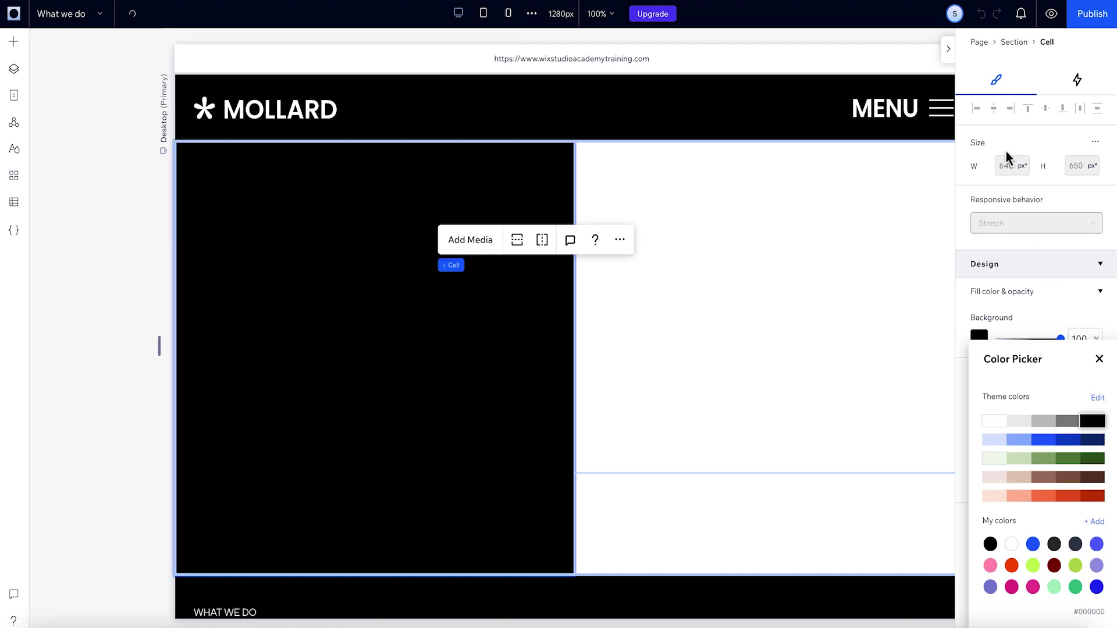
{"action": "left_click", "coordinate": [949, 52]}
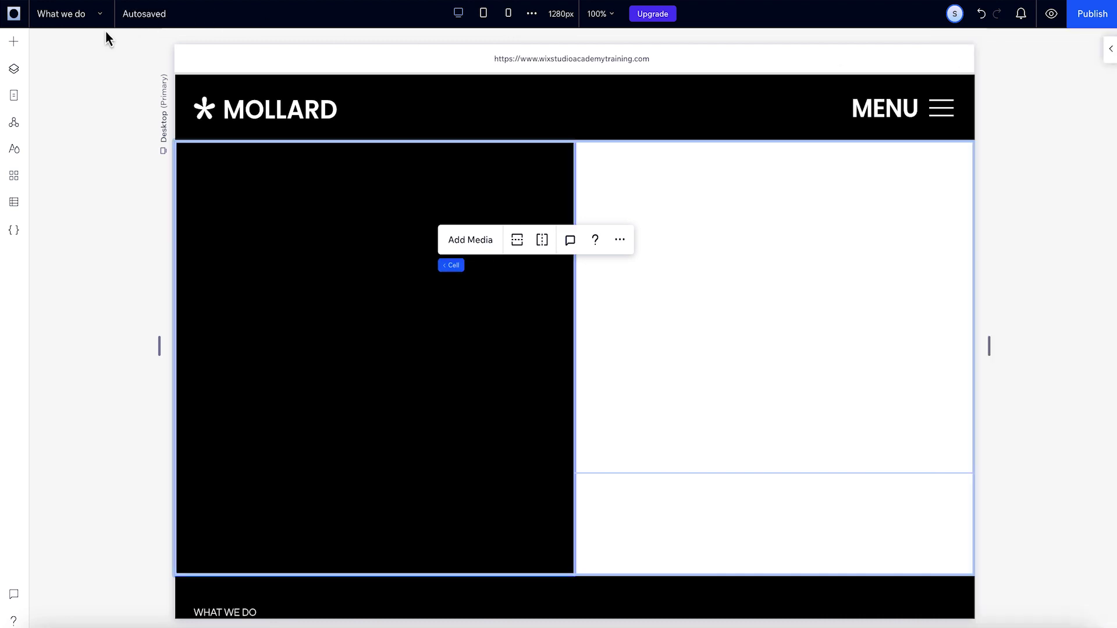
Place the saved heading in the left cell and the Discover subheader in the lower-right cell
{"action": "left_click", "coordinate": [14, 42]}
{"action": "left_click_drag", "start_coordinate": [291, 215], "coordinate": [411, 325]}
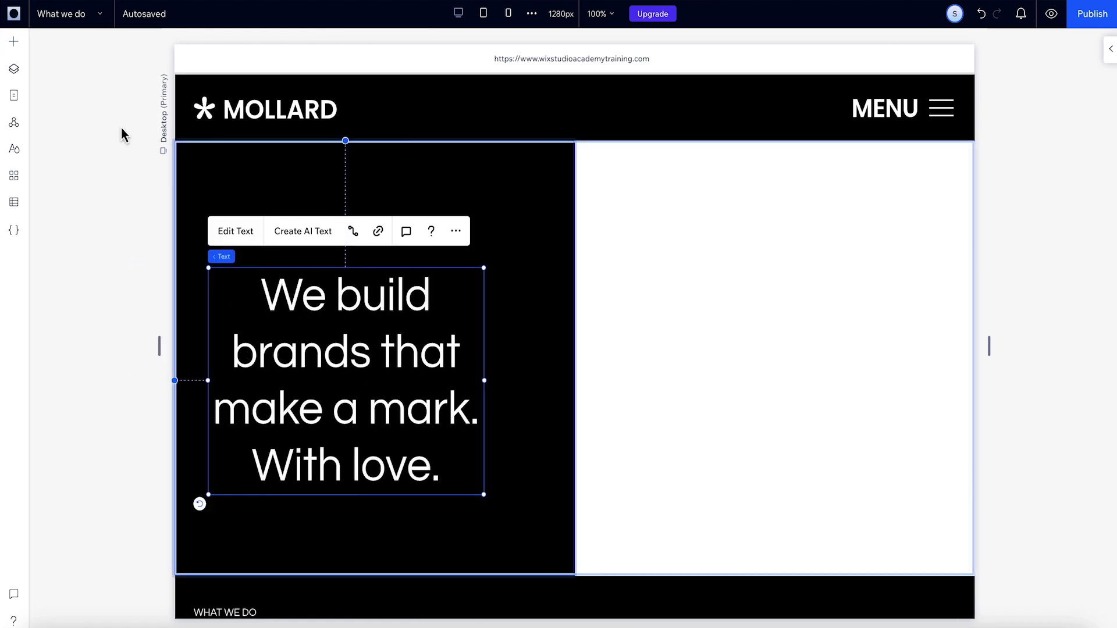
{"action": "left_click_drag", "start_coordinate": [287, 324], "coordinate": [686, 521]}
Add the LEARN MORE button beside the subheader and align the pair to the right
{"action": "left_click", "coordinate": [25, 46]}
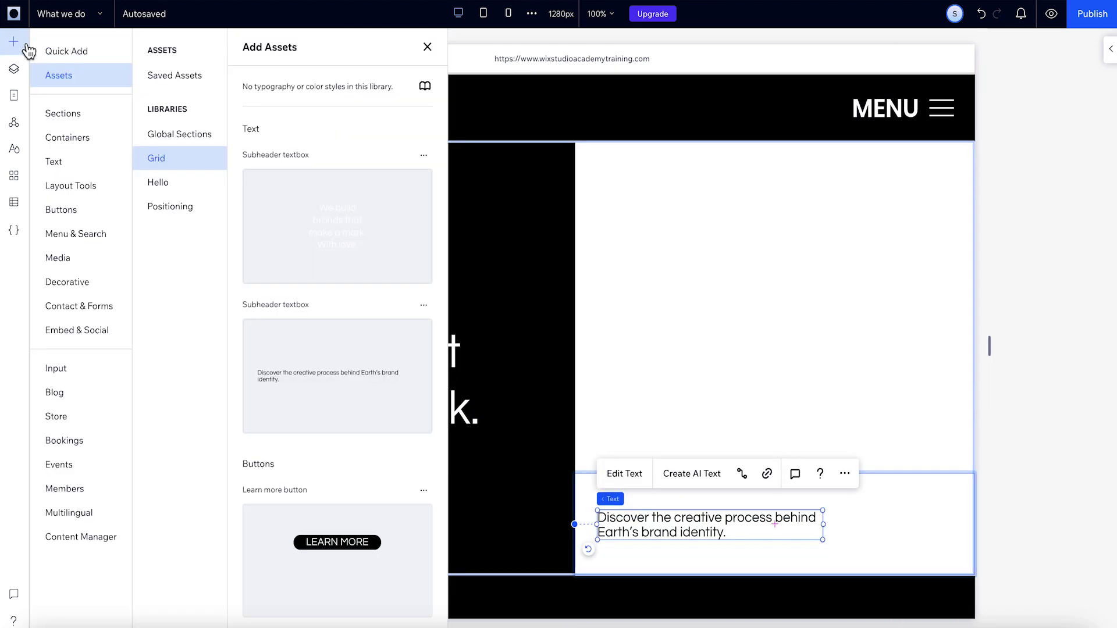
{"action": "left_click_drag", "start_coordinate": [337, 542], "coordinate": [768, 516]}
{"action": "left_click", "coordinate": [754, 518]}
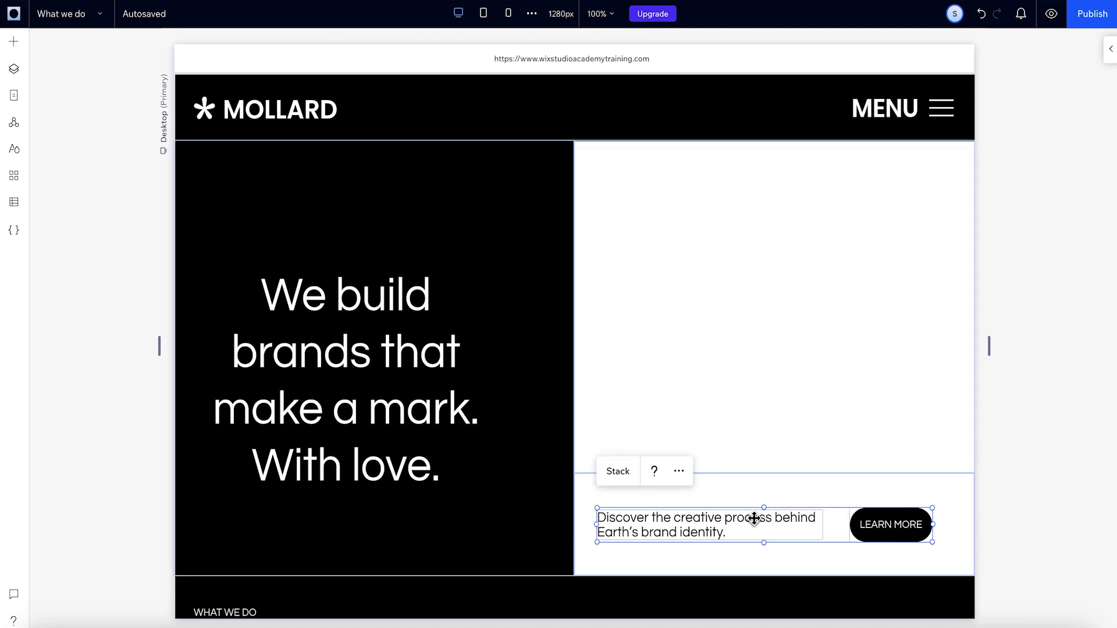
{"action": "left_click", "coordinate": [621, 489]}
{"action": "left_click", "coordinate": [1110, 49]}
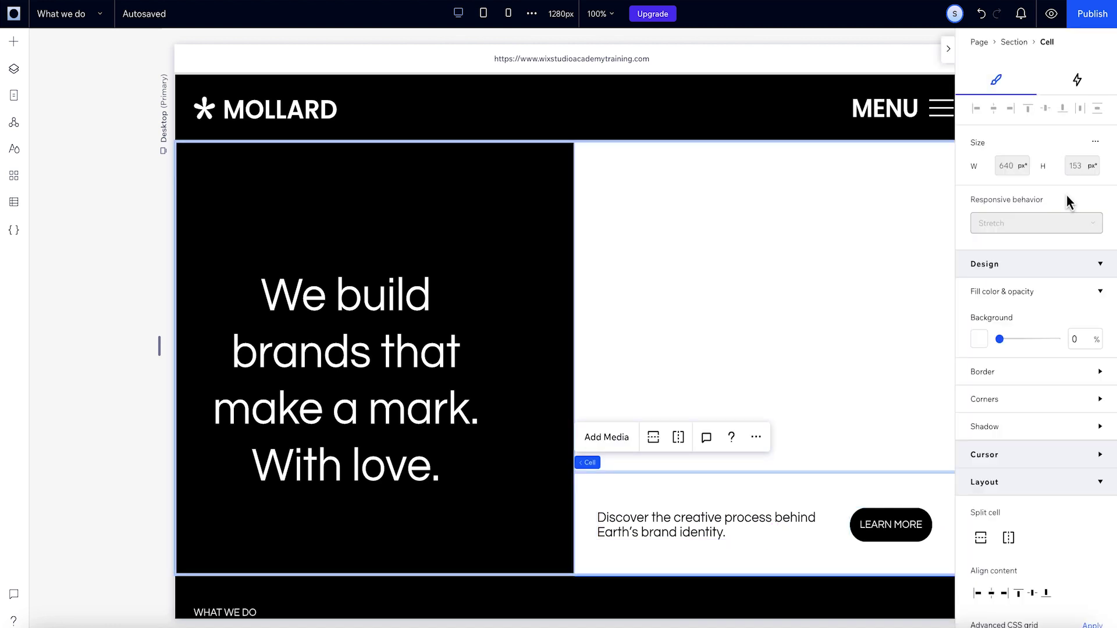
{"action": "left_click", "coordinate": [827, 512]}
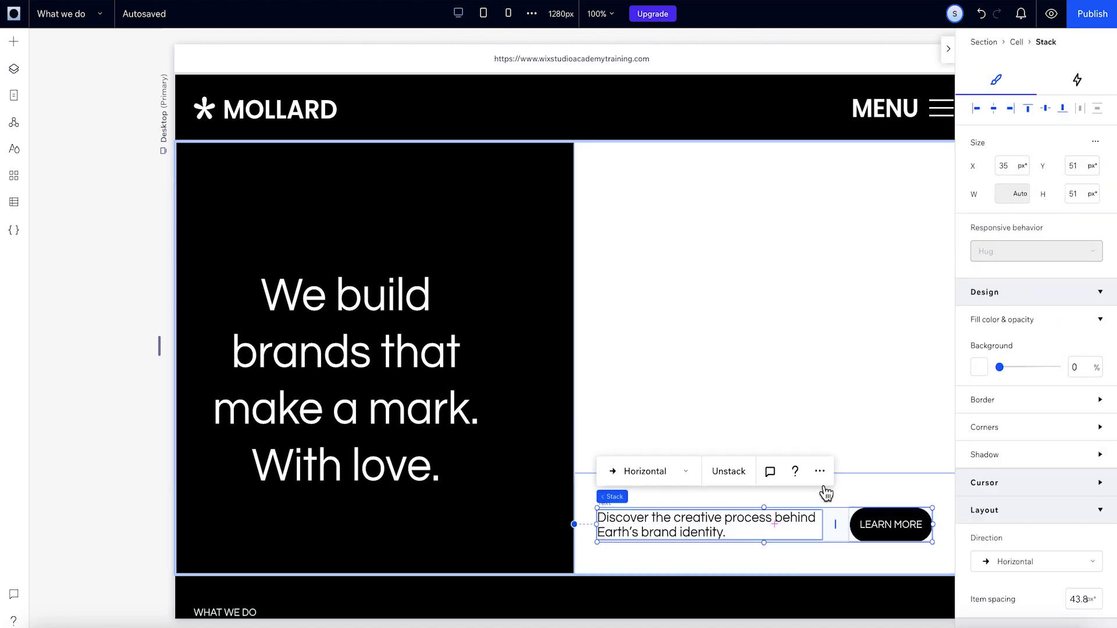
{"action": "left_click", "coordinate": [1010, 108]}
Centre the heading horizontally and vertically in the black cell
{"action": "left_click", "coordinate": [466, 302]}
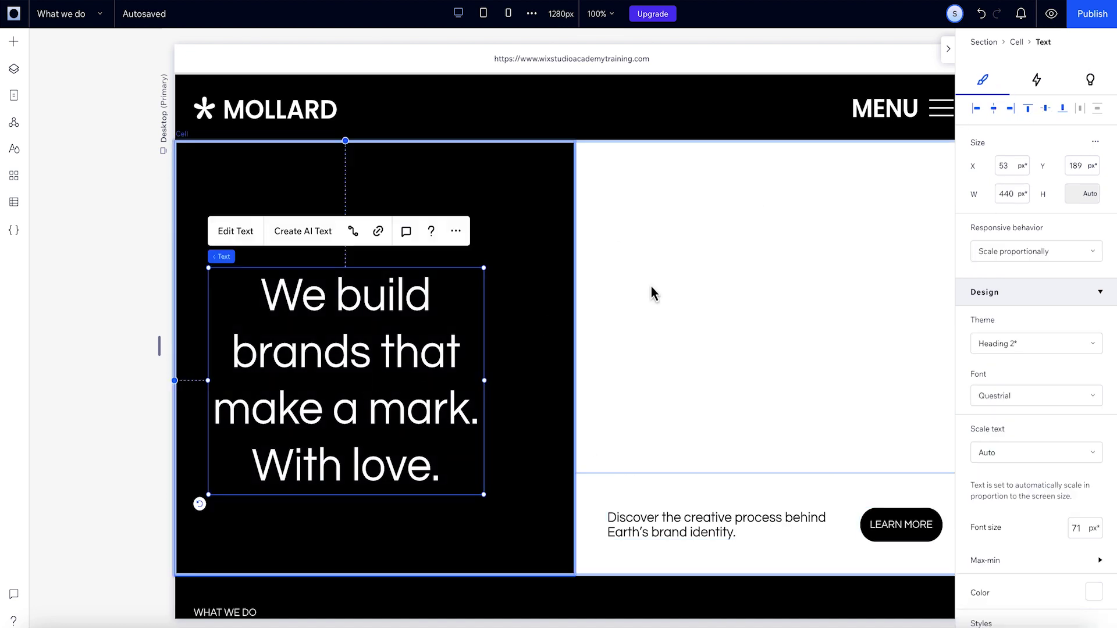
{"action": "left_click", "coordinate": [994, 108]}
{"action": "left_click", "coordinate": [1040, 109]}
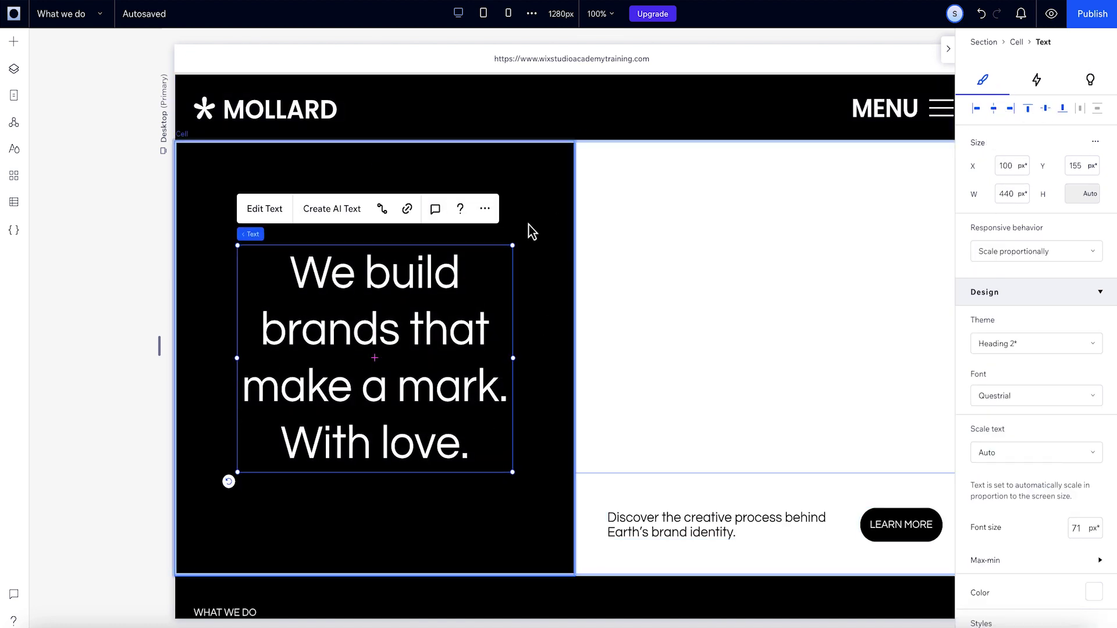
Give the left cell a gradient image background
{"action": "left_click", "coordinate": [528, 225]}
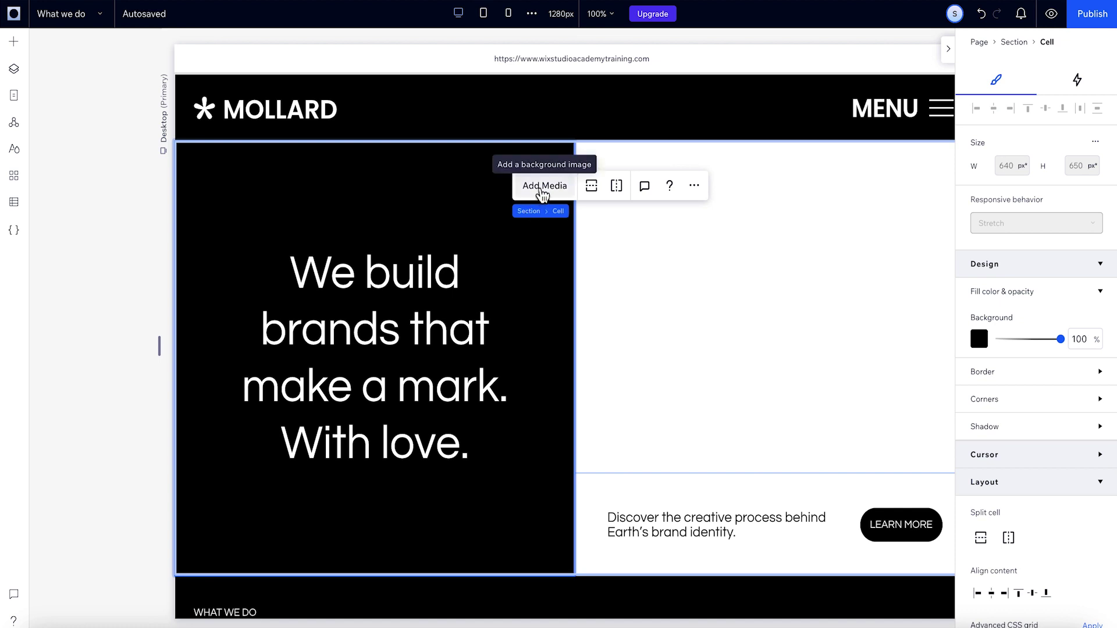
{"action": "left_click", "coordinate": [543, 192]}
{"action": "double_click", "coordinate": [392, 249]}
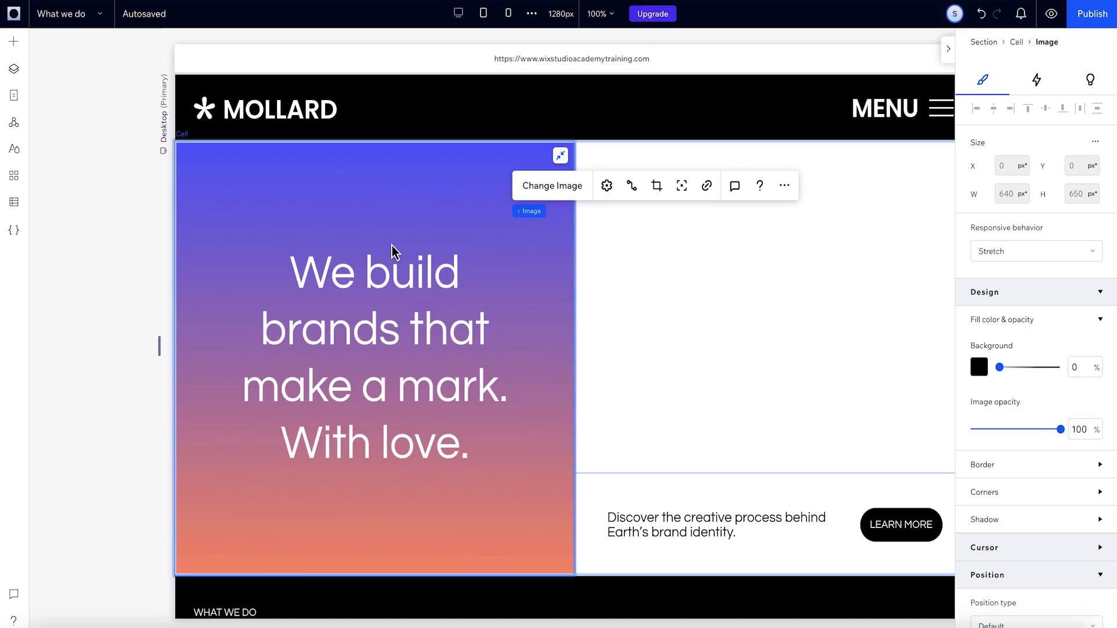
Set the Earth bottles image as the upper-right cell's background, cropped slightly upward
{"action": "left_click", "coordinate": [679, 258]}
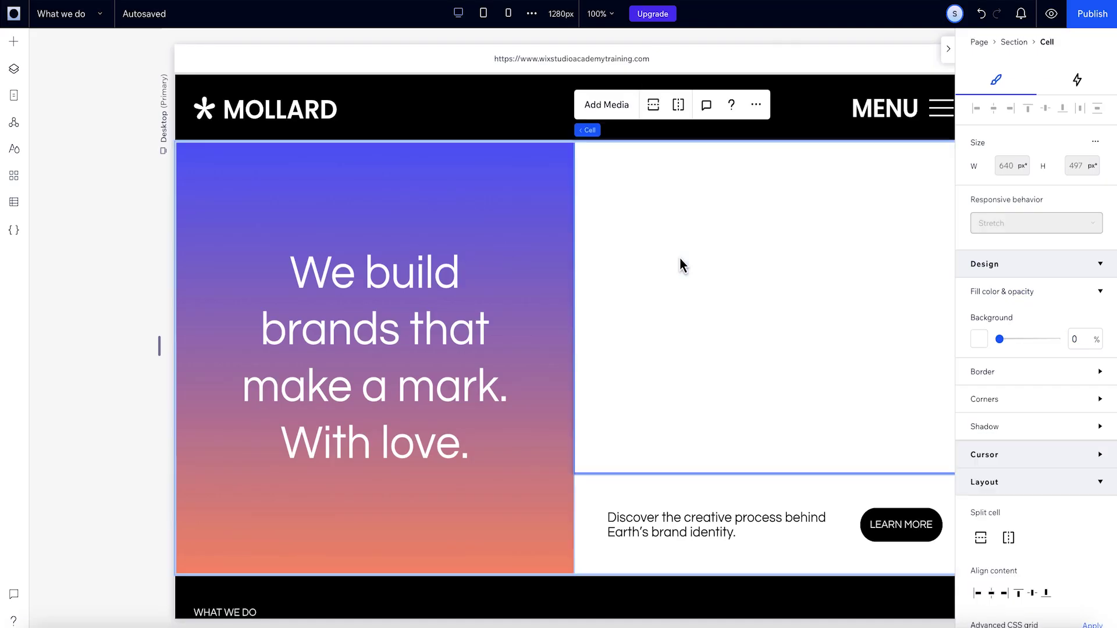
{"action": "left_click", "coordinate": [605, 105]}
{"action": "double_click", "coordinate": [287, 242]}
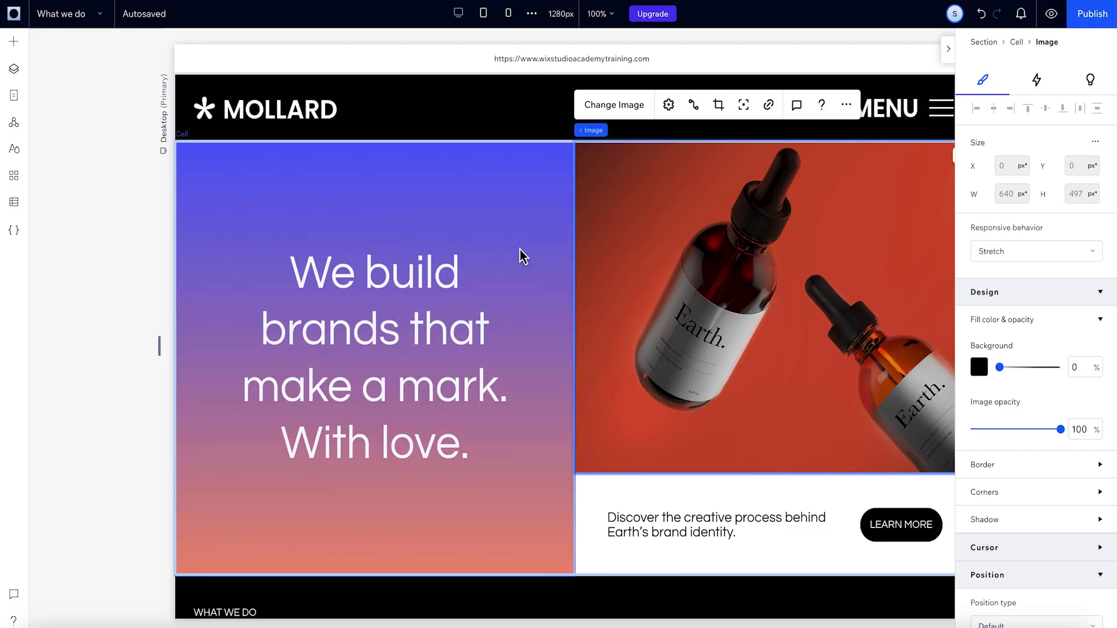
{"action": "double_click", "coordinate": [682, 251]}
{"action": "left_click_drag", "start_coordinate": [683, 253], "coordinate": [690, 219]}
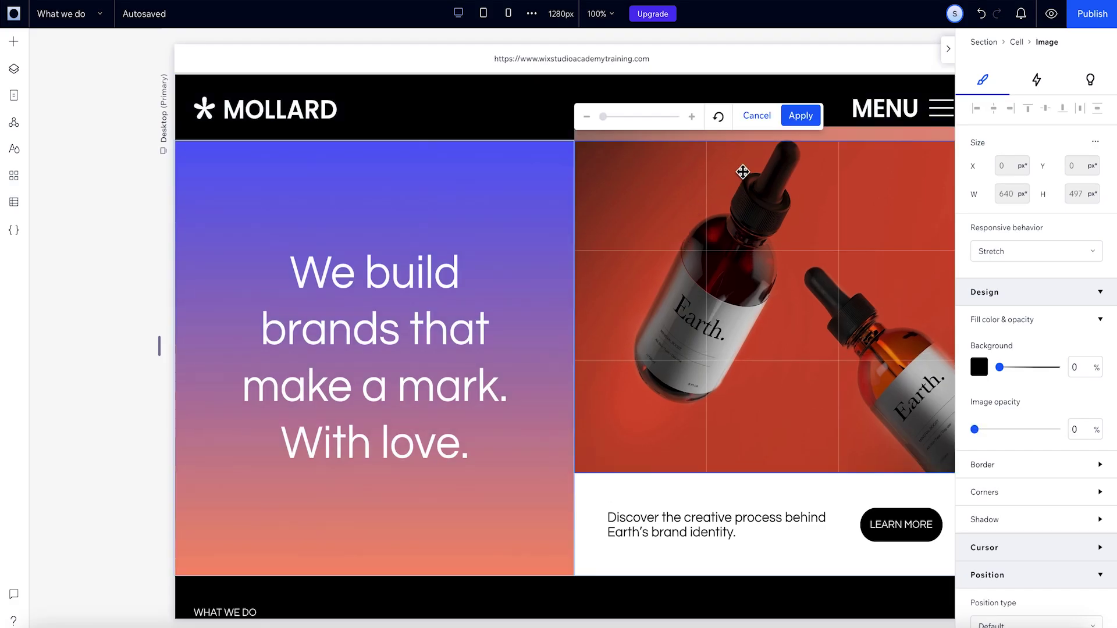
{"action": "left_click", "coordinate": [800, 116]}
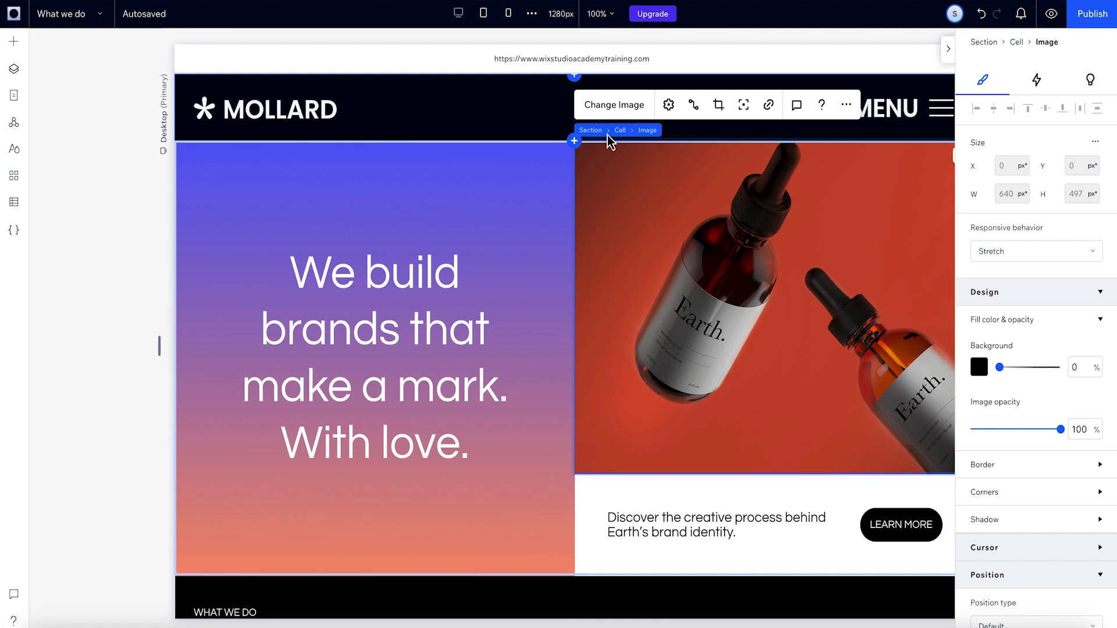
Split the image cell into two columns, then undo the split
{"action": "left_click", "coordinate": [619, 131]}
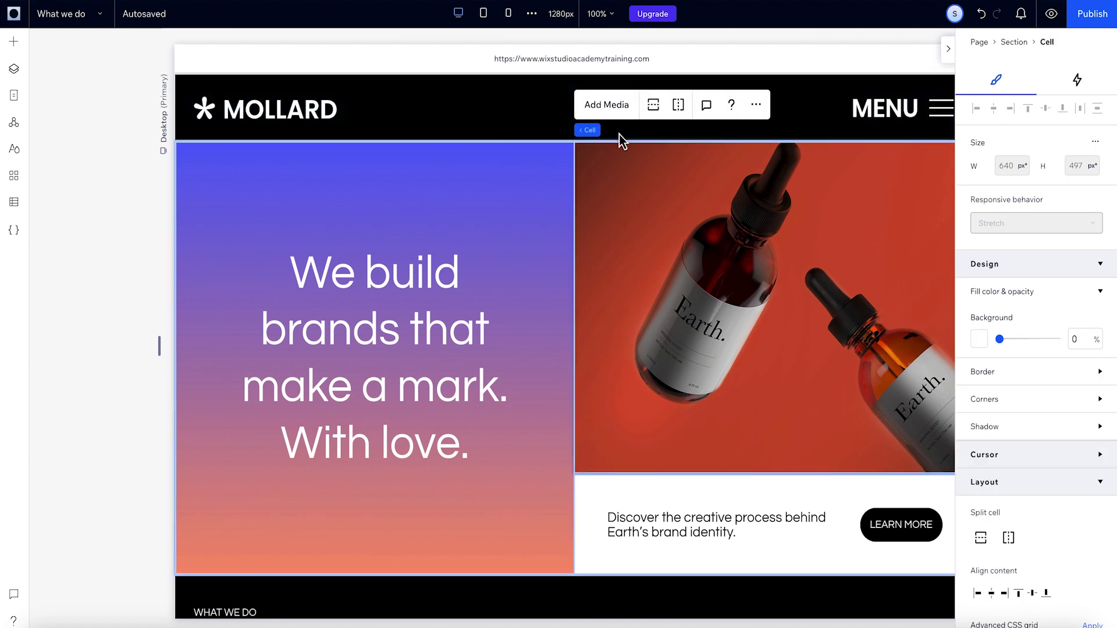
{"action": "left_click", "coordinate": [677, 106]}
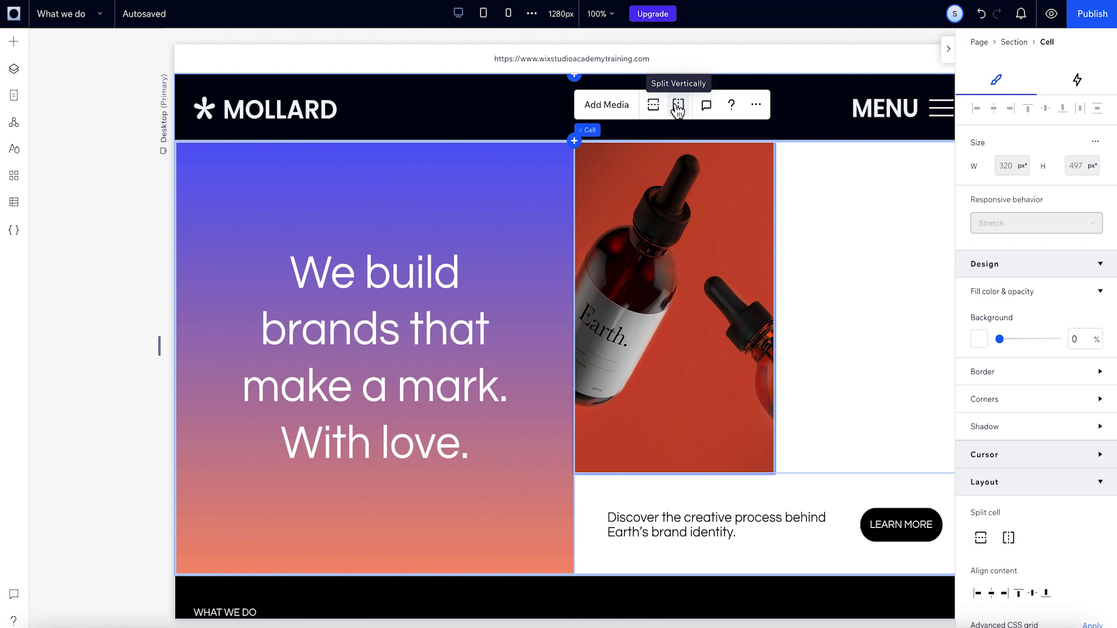
{"action": "key", "text": "ctrl+z"}
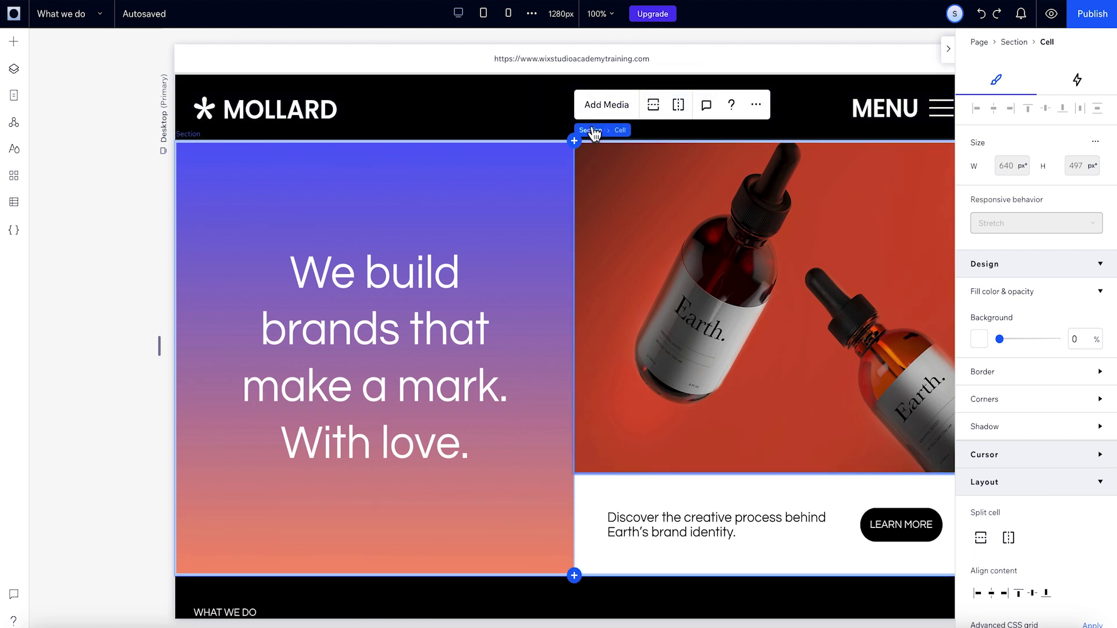
Set the section's horizontal and vertical cell gaps to 20 px each
{"action": "left_click", "coordinate": [591, 130]}
{"action": "scroll", "coordinate": [1042, 242], "scroll_direction": "down", "scroll_amount": 6}
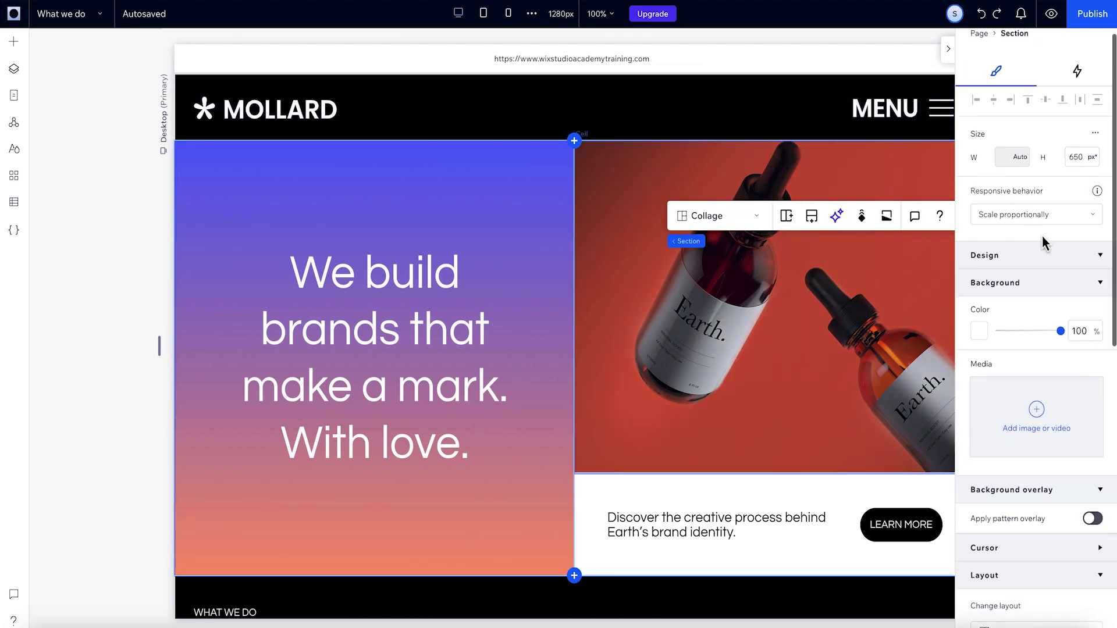
{"action": "scroll", "coordinate": [1045, 243], "scroll_direction": "down", "scroll_amount": 3}
{"action": "left_click", "coordinate": [1037, 347]}
{"action": "type", "text": "20"}
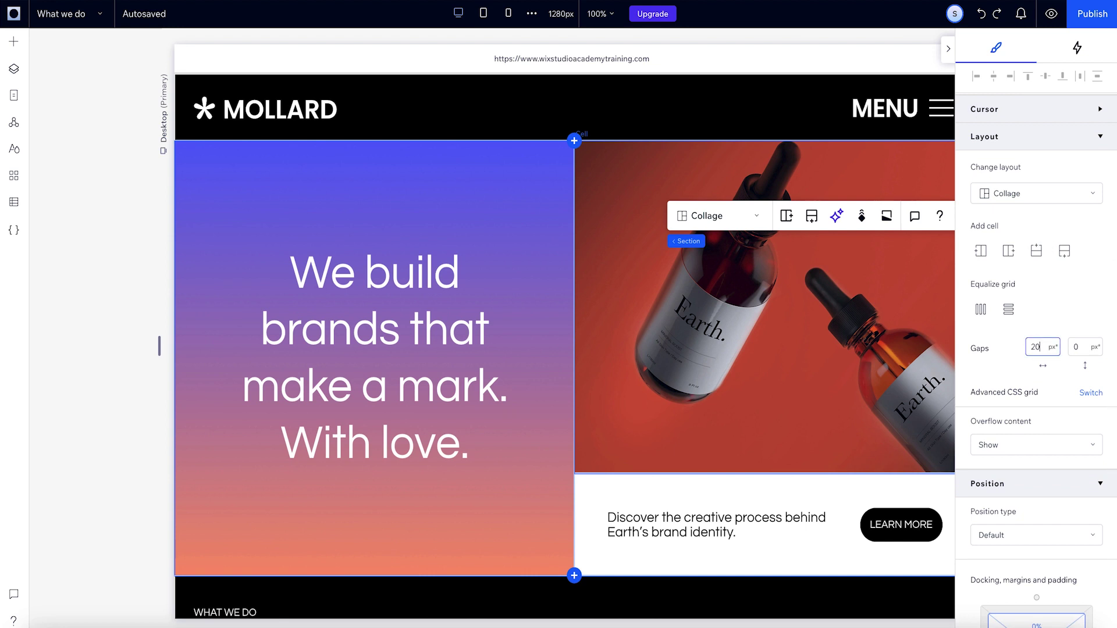
{"action": "key", "text": "Return"}
{"action": "left_click", "coordinate": [1078, 347]}
{"action": "type", "text": "20"}
{"action": "key", "text": "Return"}
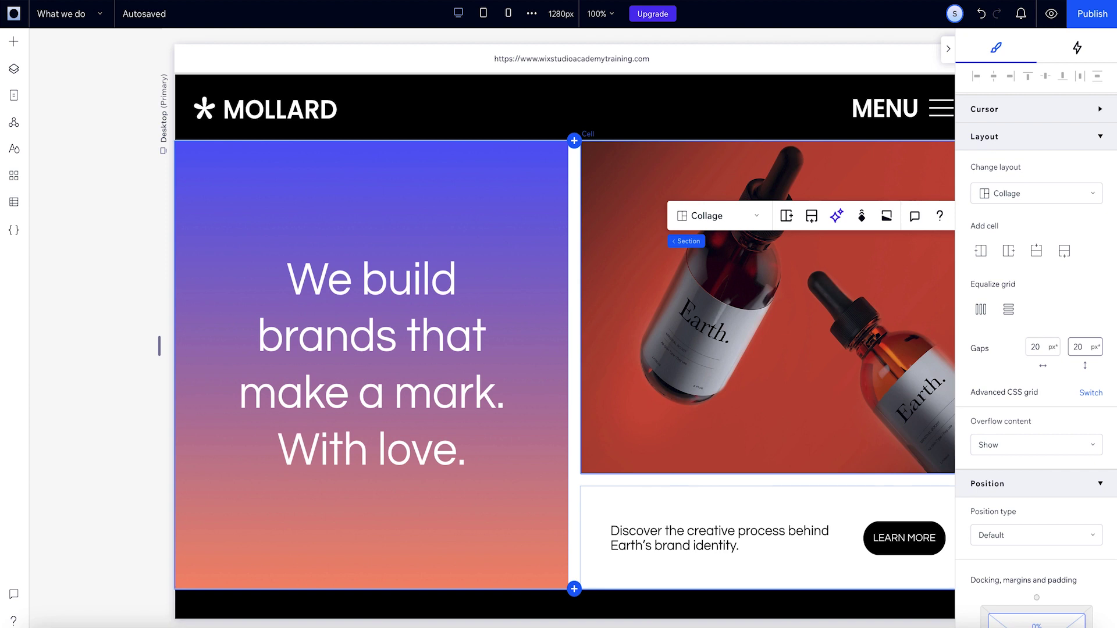
{"action": "scroll", "coordinate": [1035, 349], "scroll_direction": "down", "scroll_amount": 2}
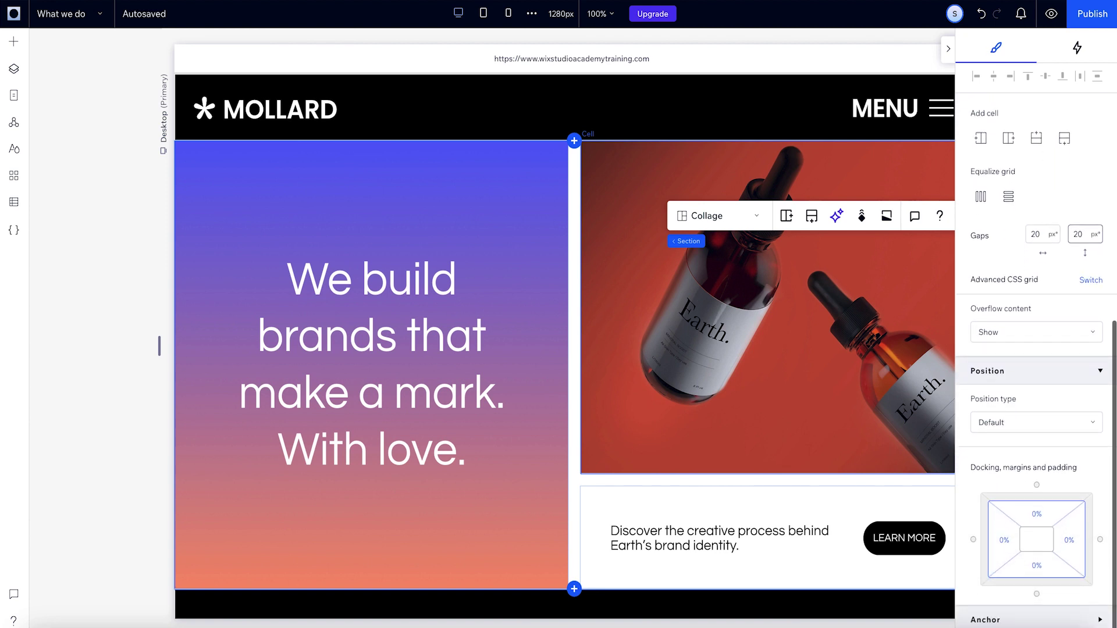
Give the section 1.6% padding linked on all sides
{"action": "left_click_drag", "start_coordinate": [1038, 523], "coordinate": [1037, 557]}
{"action": "left_click", "coordinate": [1037, 555]}
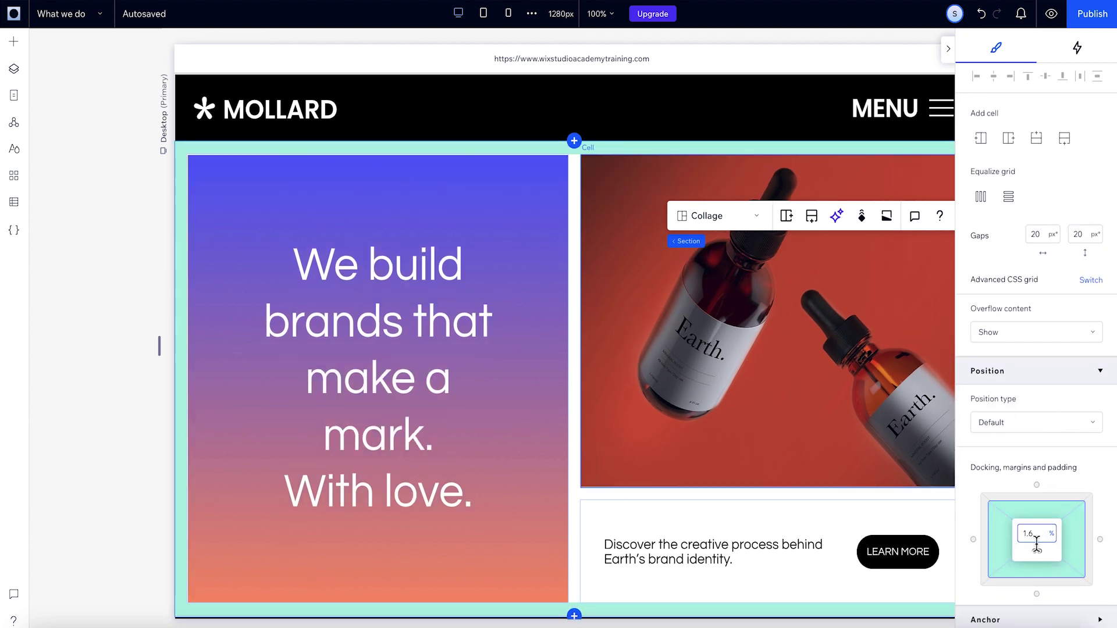
{"action": "scroll", "coordinate": [1084, 478], "scroll_direction": "up", "scroll_amount": 1}
{"action": "scroll", "coordinate": [1084, 479], "scroll_direction": "up", "scroll_amount": 7}
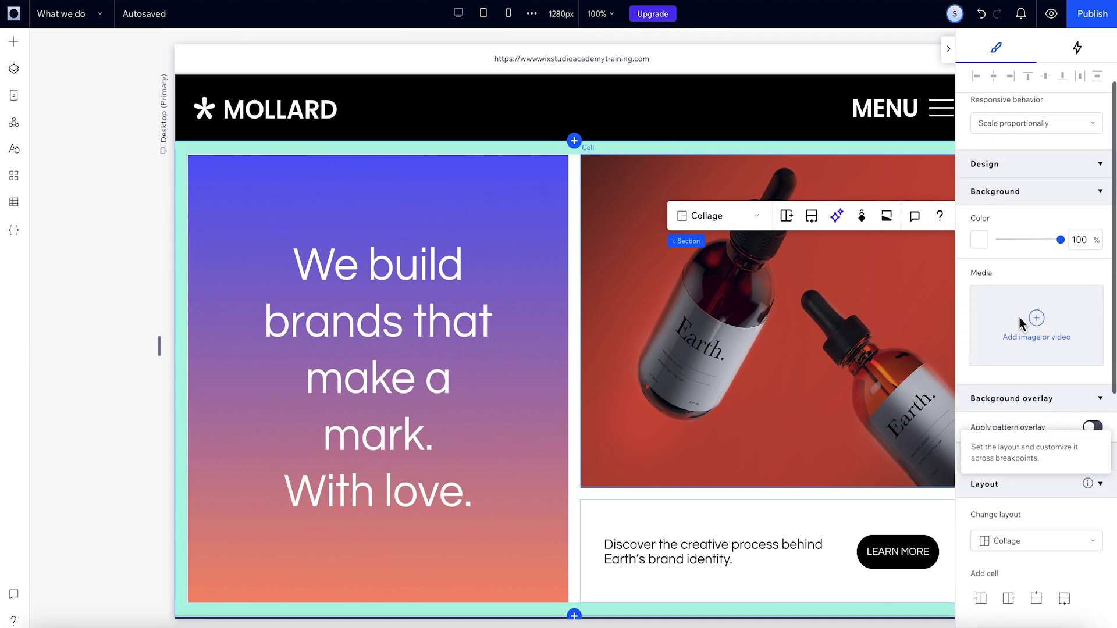
{"action": "scroll", "coordinate": [983, 243], "scroll_direction": "down", "scroll_amount": 8}
Set the section background colour to black
{"action": "left_click", "coordinate": [982, 242]}
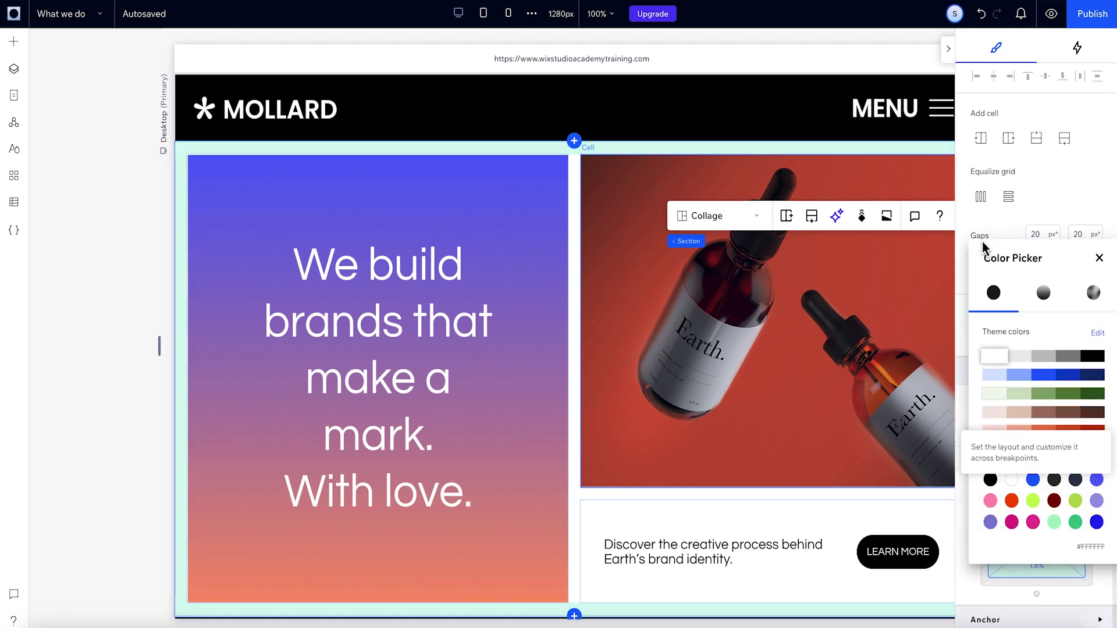
{"action": "left_click", "coordinate": [1094, 361]}
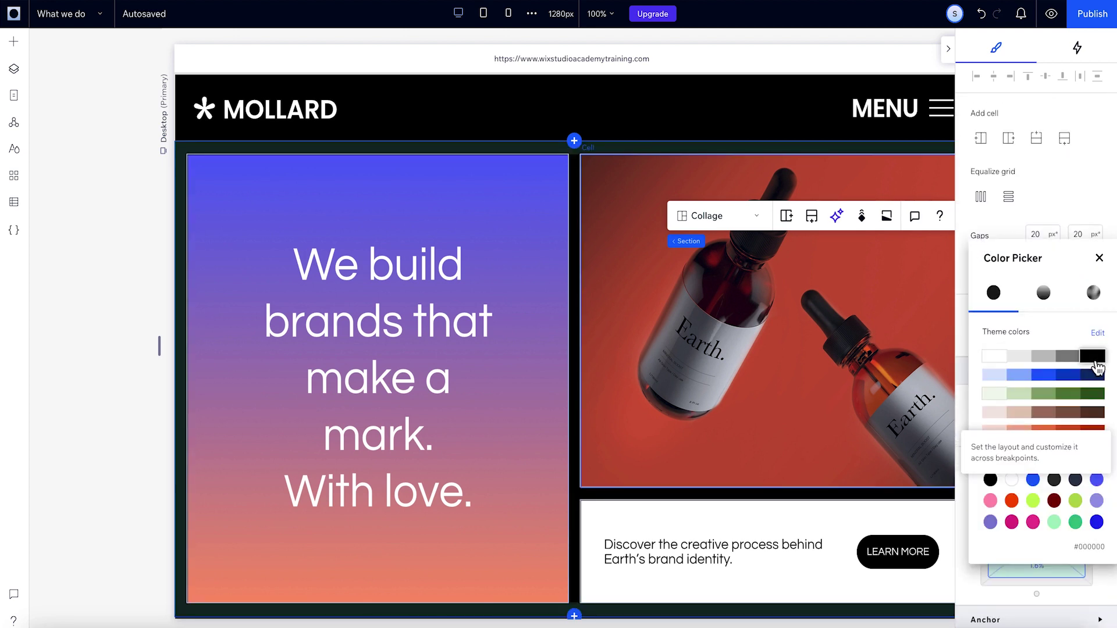
{"action": "left_click", "coordinate": [1099, 258]}
{"action": "scroll", "coordinate": [1101, 268], "scroll_direction": "up", "scroll_amount": 3}
{"action": "scroll", "coordinate": [1101, 268], "scroll_direction": "up", "scroll_amount": 5}
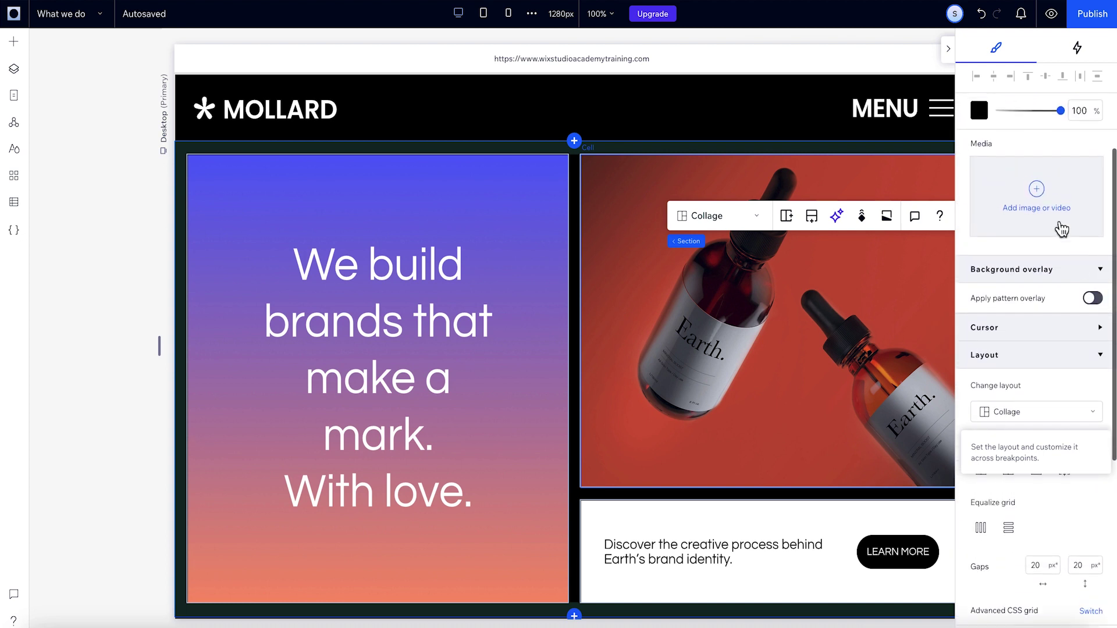
Search 'gradient' and set the first result as the section's background media
{"action": "left_click", "coordinate": [1047, 212]}
{"action": "left_click", "coordinate": [669, 105]}
{"action": "type", "text": "gradient"}
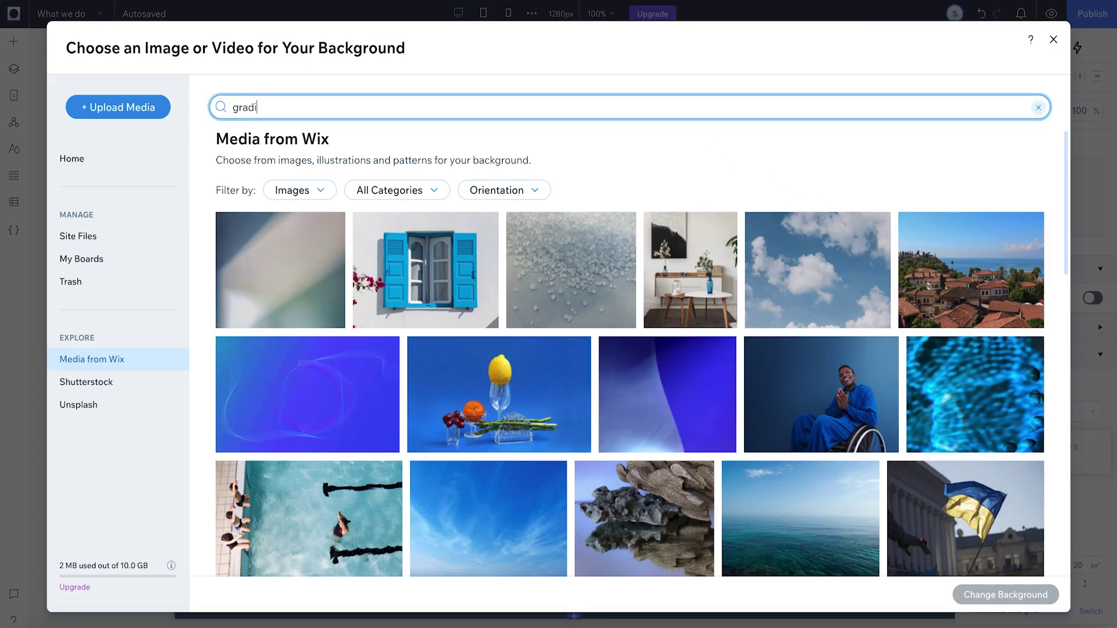
{"action": "key", "text": "Return"}
{"action": "double_click", "coordinate": [260, 323]}
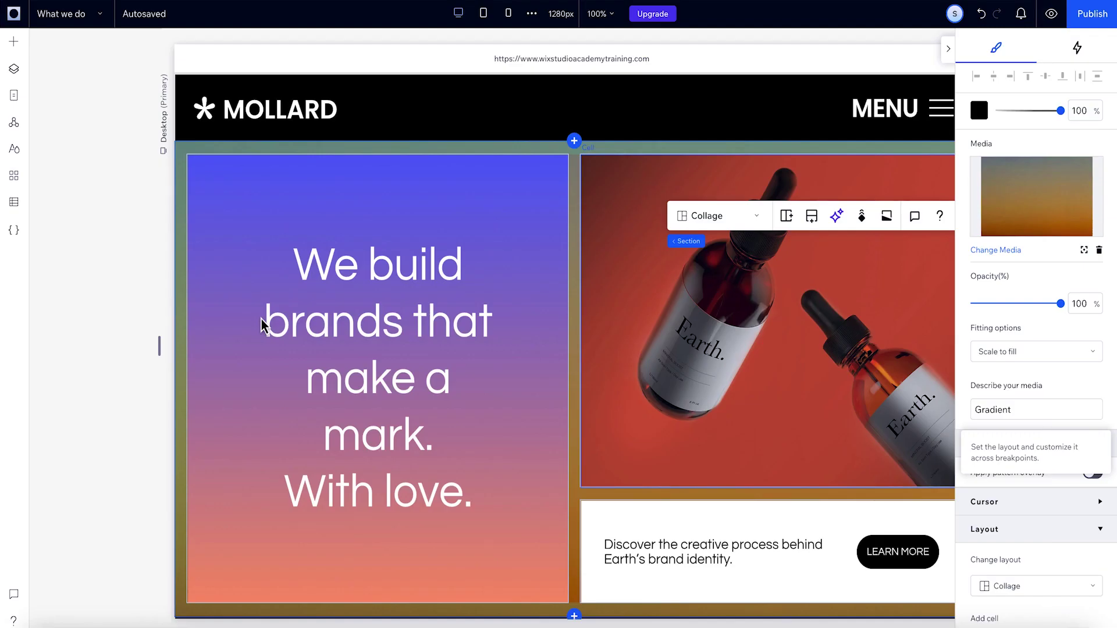
Undo the section background and padding, then try swapping the bottle image and text cells
{"action": "key", "text": "ctrl+z"}
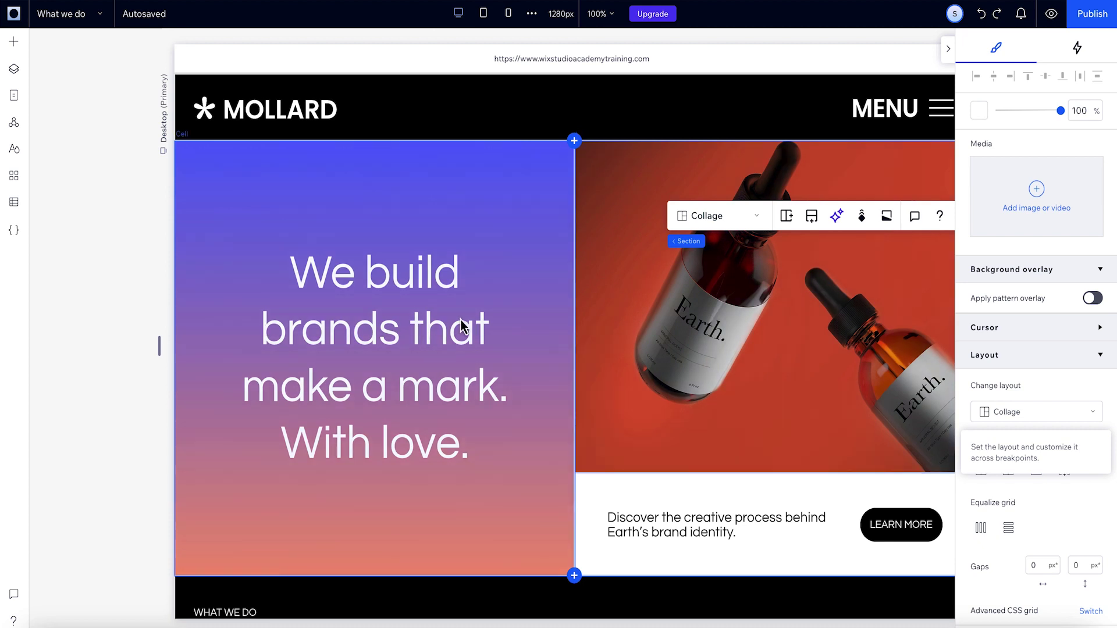
{"action": "left_click", "coordinate": [654, 322]}
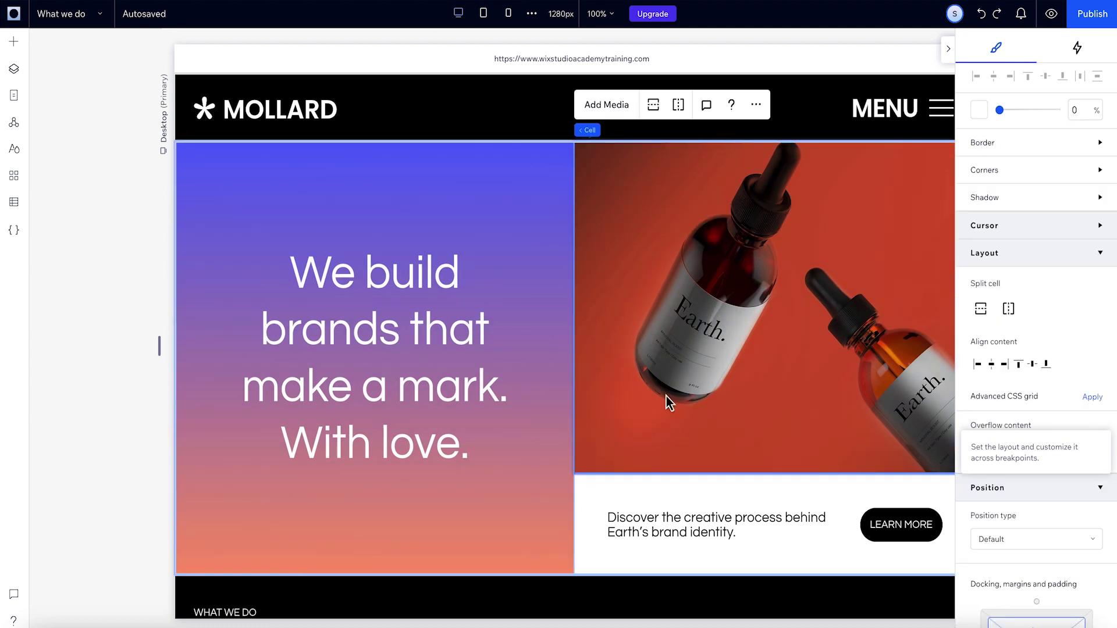
{"action": "left_click", "coordinate": [672, 483], "text": "shift"}
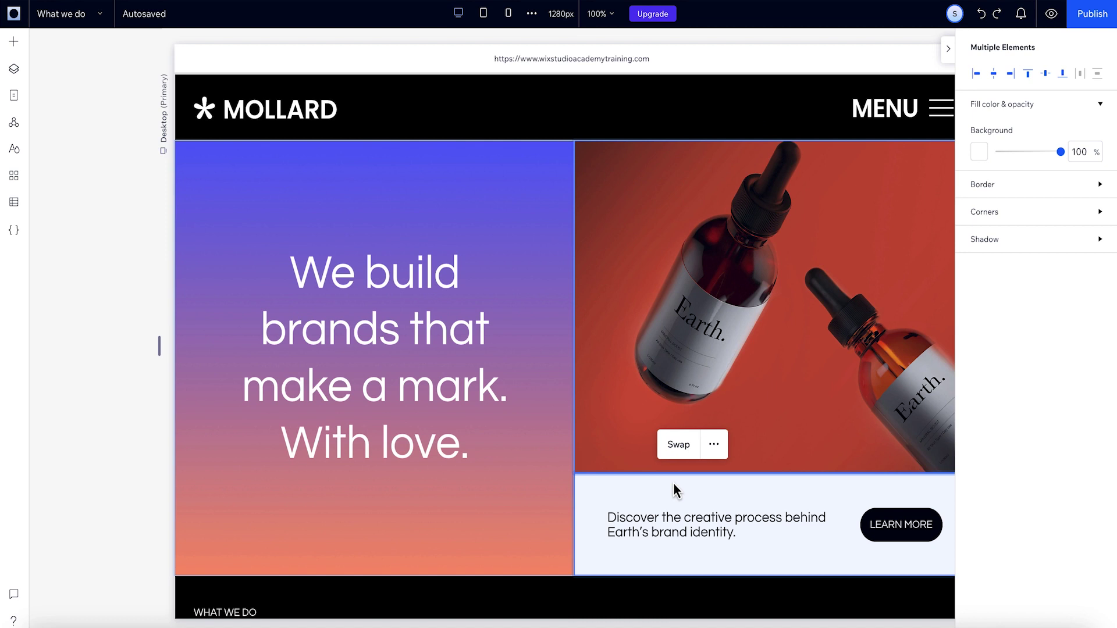
{"action": "left_click", "coordinate": [678, 449]}
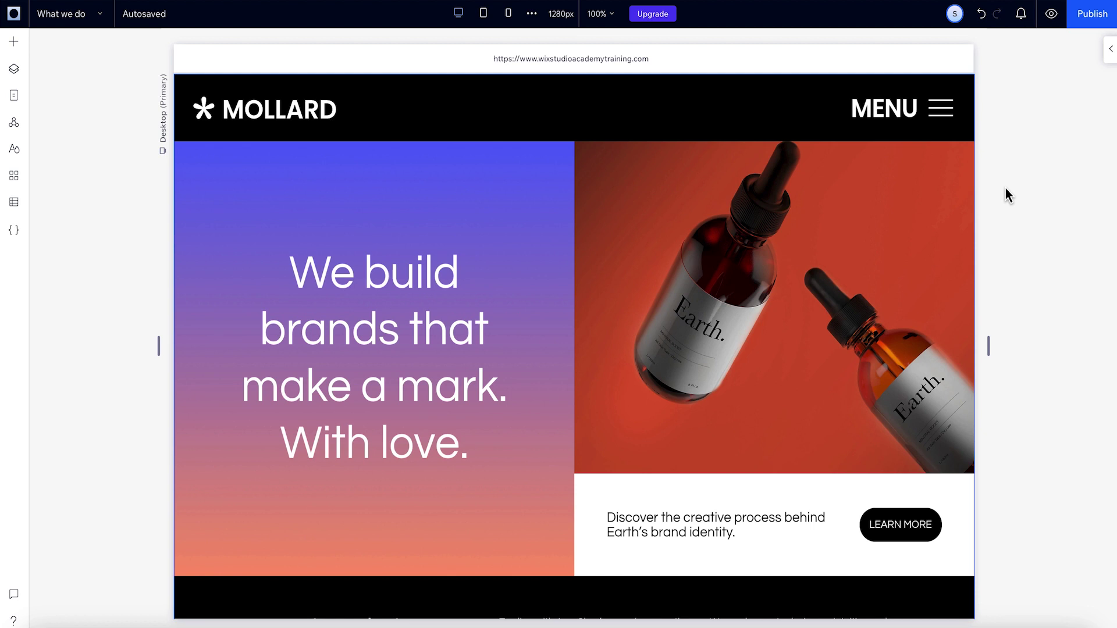
Switch to the Tablet 768px breakpoint and keep the hero section's responsive behaviour as Scale proportionally
{"action": "left_click", "coordinate": [486, 18]}
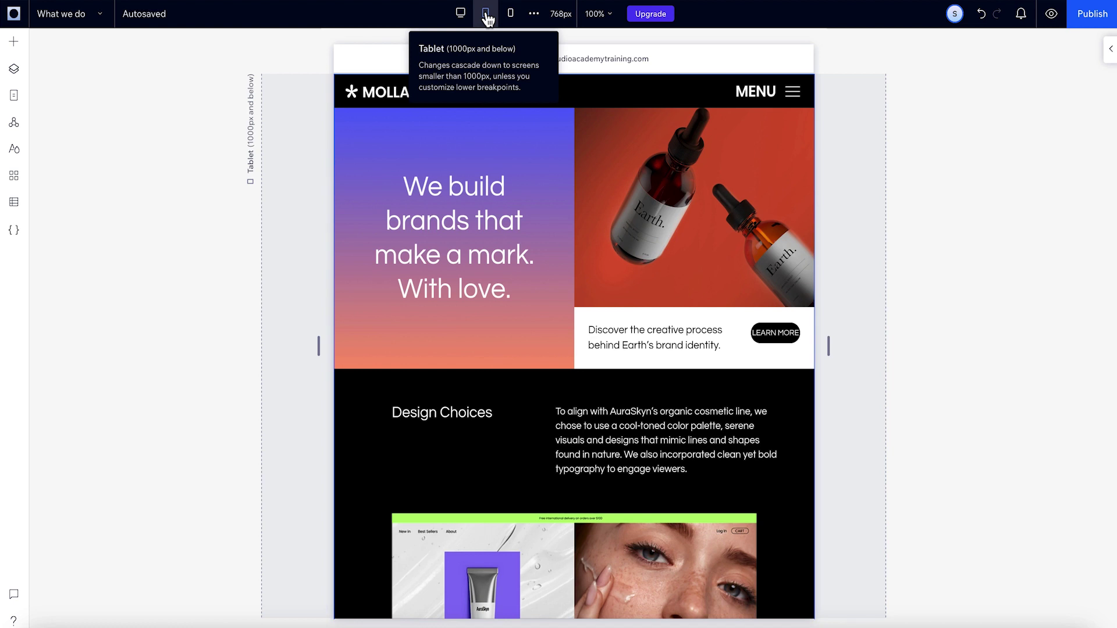
{"action": "left_click", "coordinate": [630, 173]}
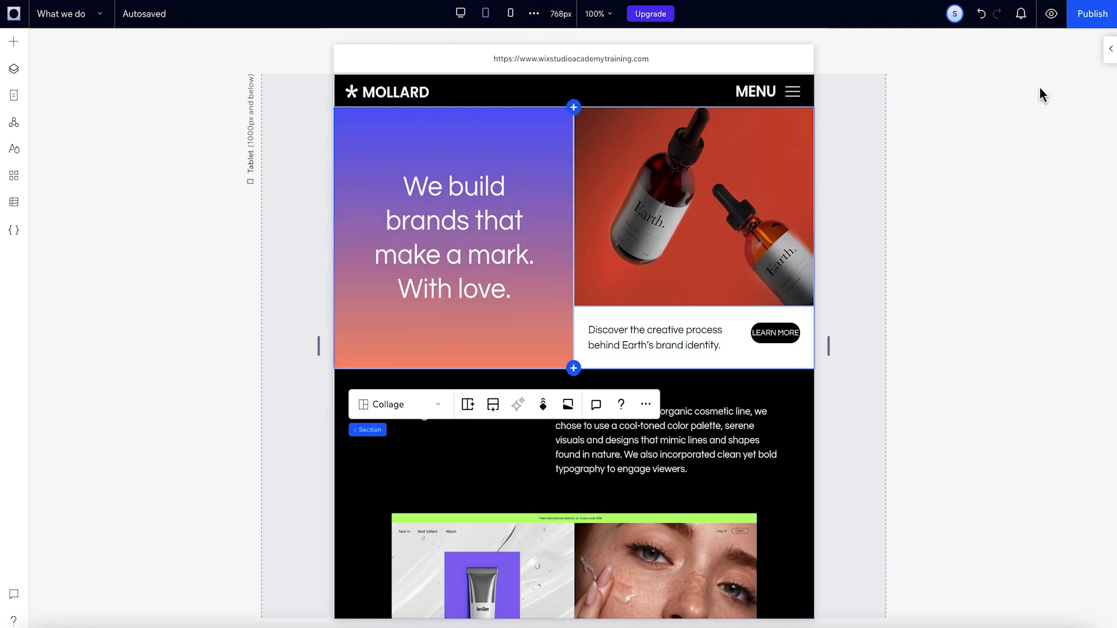
{"action": "left_click", "coordinate": [1110, 50]}
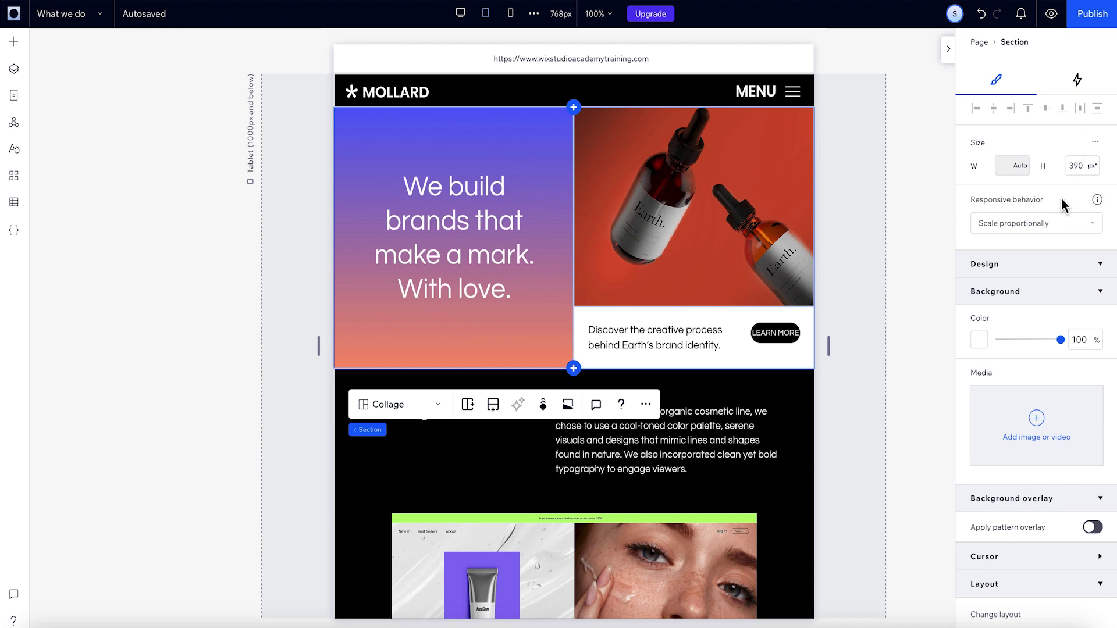
{"action": "left_click", "coordinate": [1059, 228]}
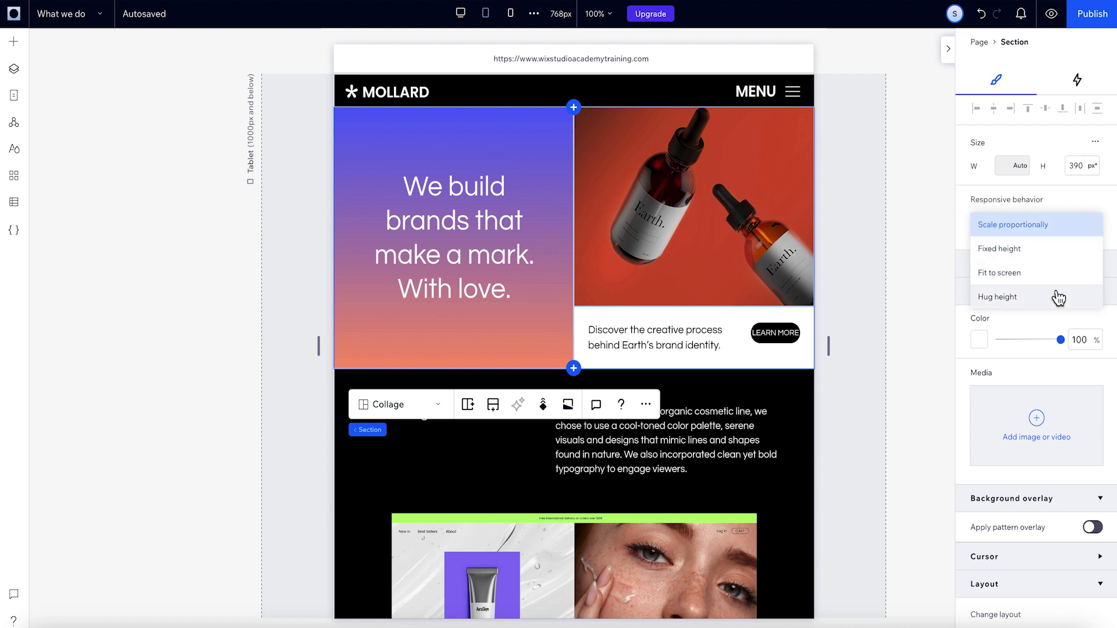
{"action": "left_click", "coordinate": [1067, 234]}
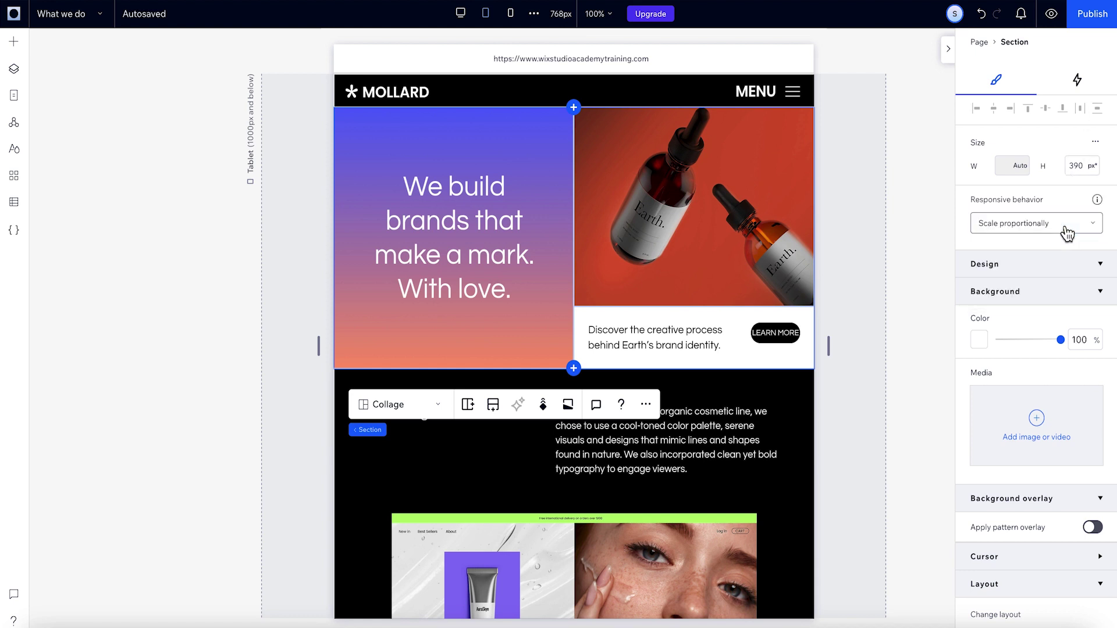
Switch to the Mobile 390px breakpoint and check the hero section's responsive behaviour options
{"action": "left_click", "coordinate": [510, 12]}
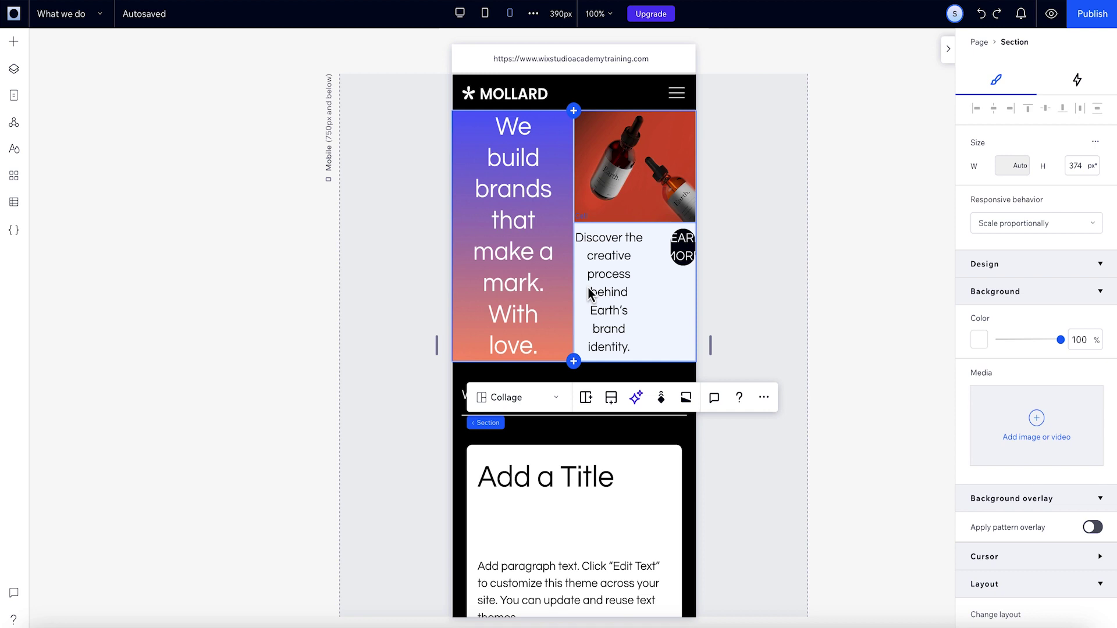
{"action": "left_click", "coordinate": [1000, 226]}
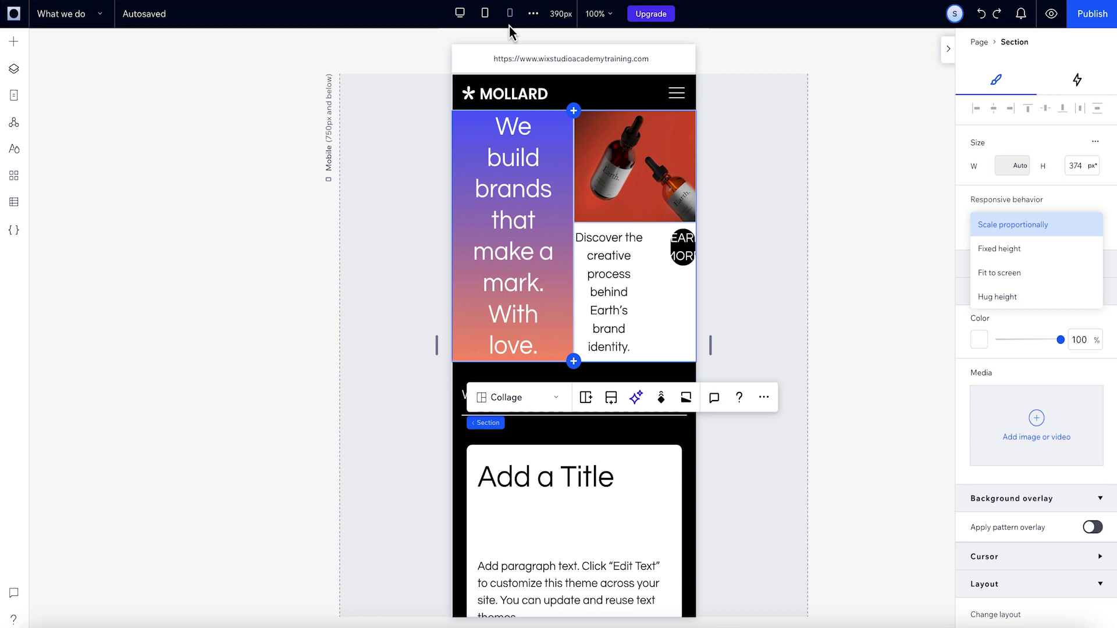
Stack the mobile hero as rows, swap the text cell above the bottle image, shorten it, then return to Desktop
{"action": "left_click", "coordinate": [520, 399]}
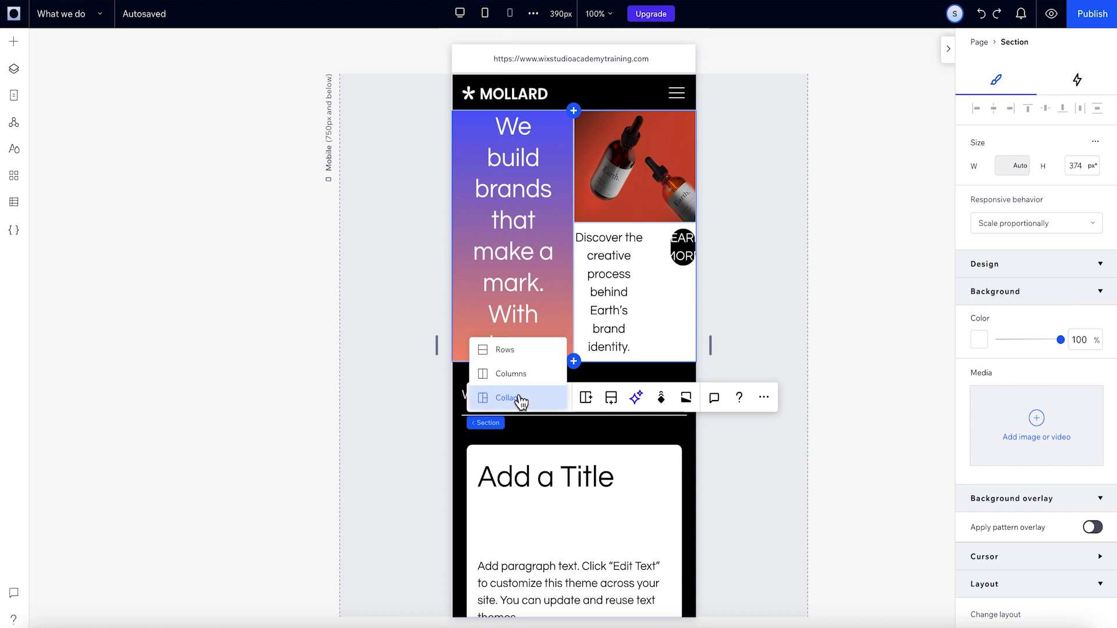
{"action": "left_click", "coordinate": [516, 353]}
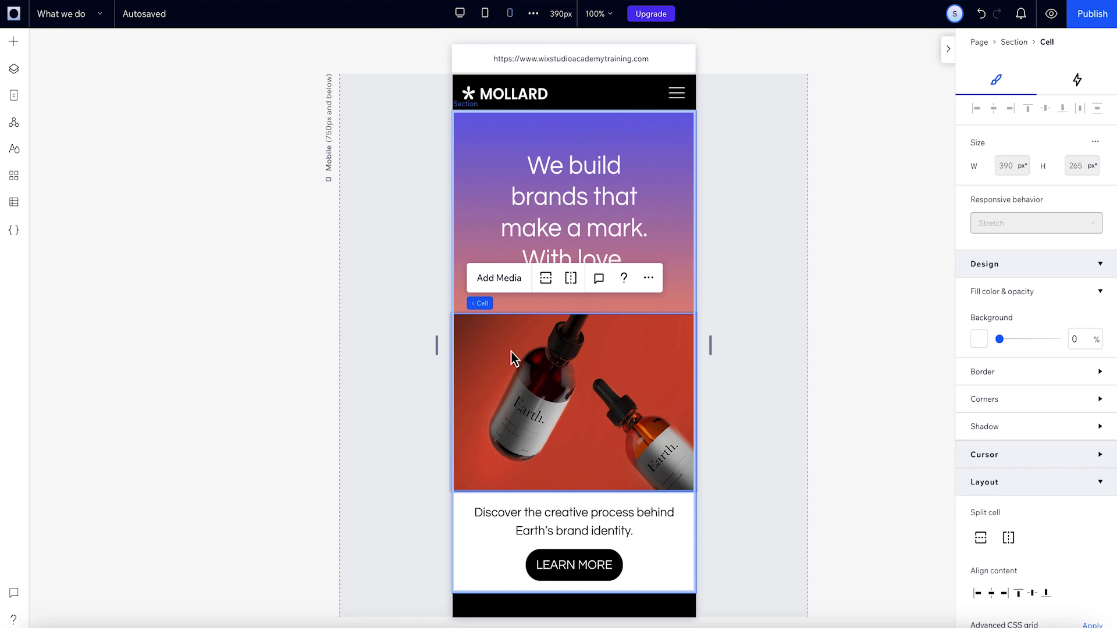
{"action": "left_click", "coordinate": [494, 529], "text": "shift"}
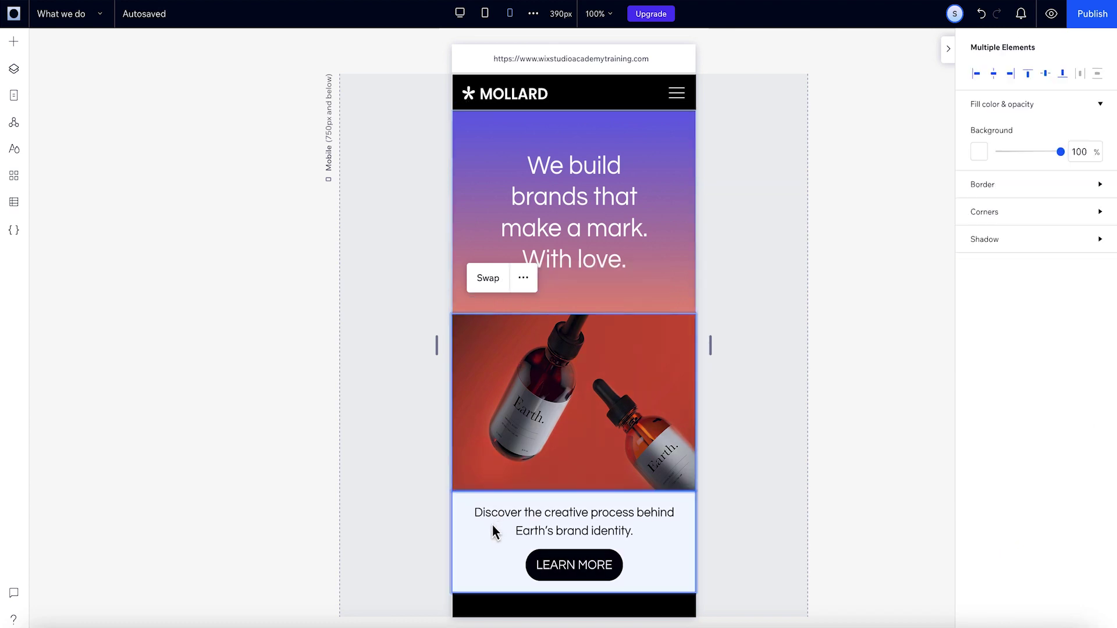
{"action": "left_click", "coordinate": [491, 288]}
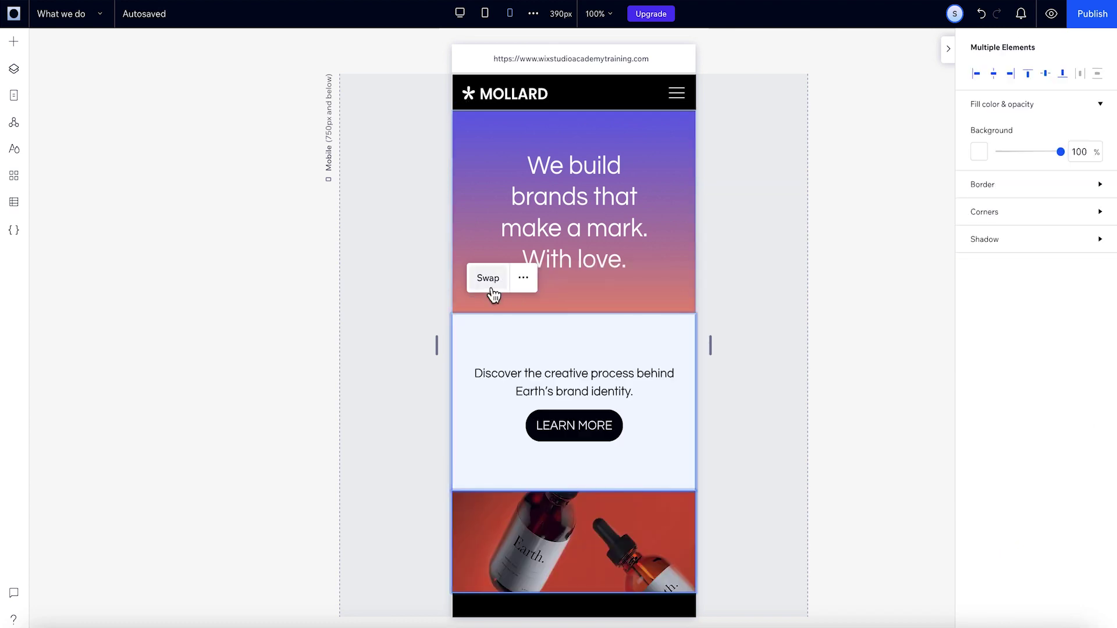
{"action": "left_click_drag", "start_coordinate": [595, 491], "coordinate": [594, 435]}
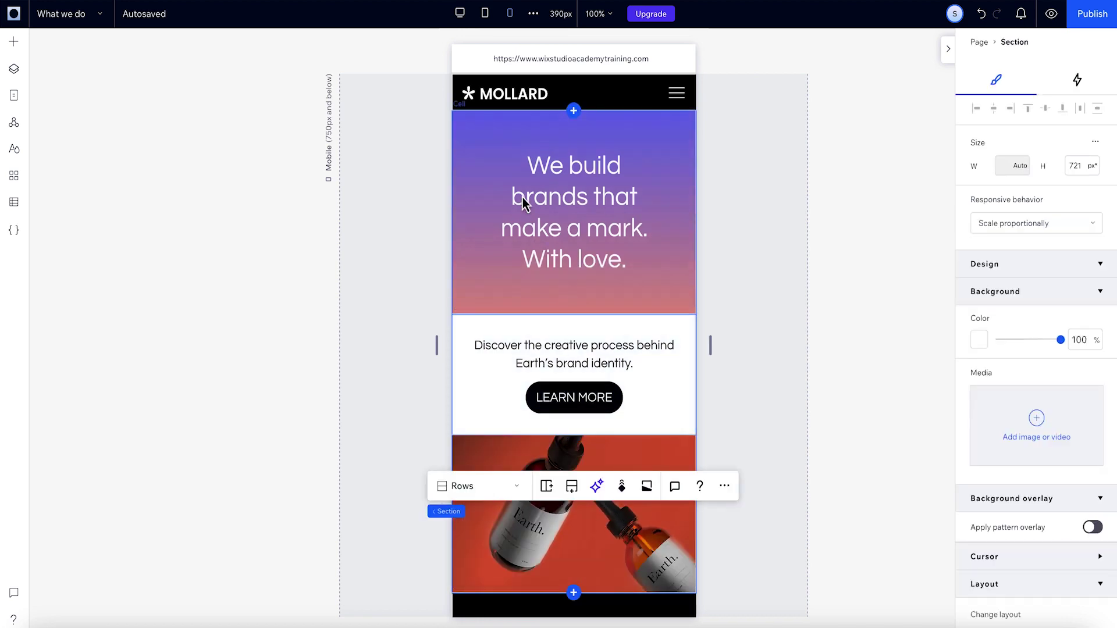
{"action": "left_click", "coordinate": [460, 14]}
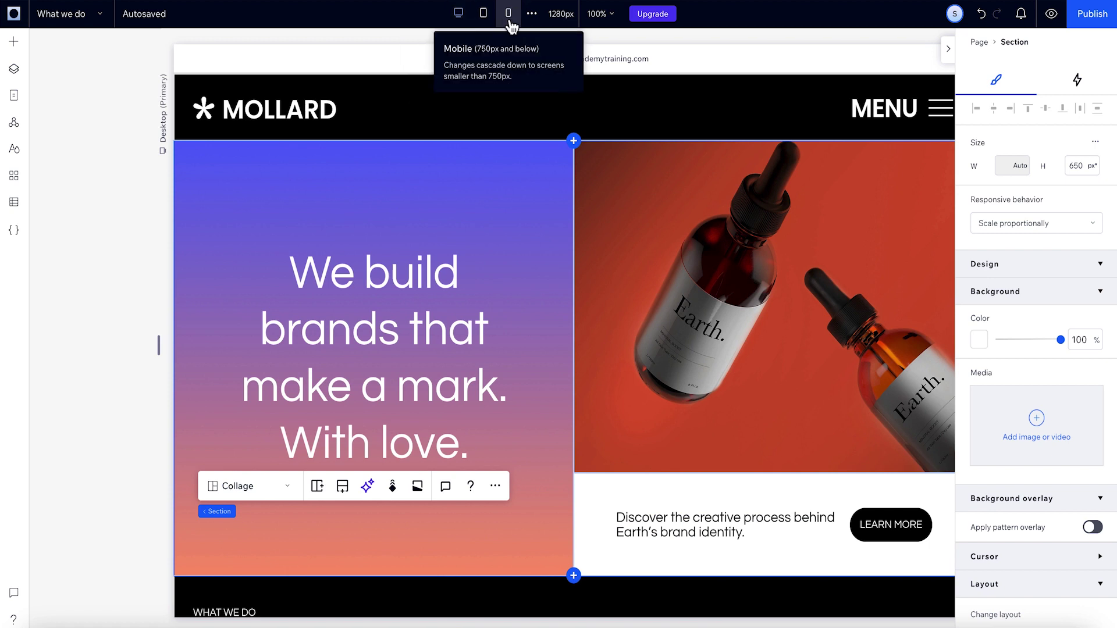